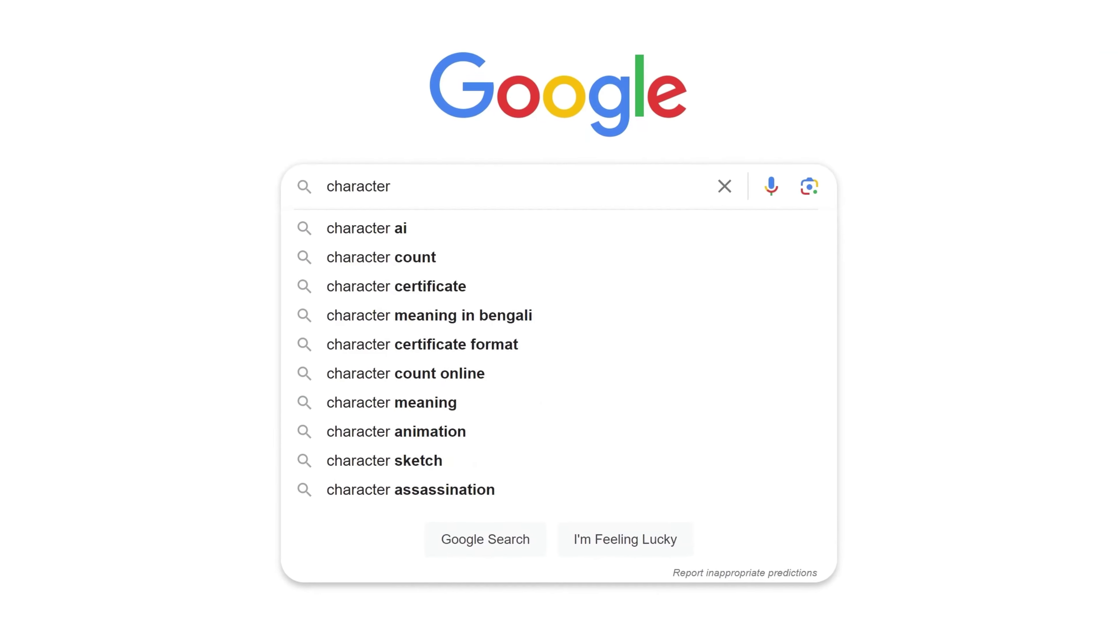
Enter the Google search query "character rigging in aft".
{"action": "type", "text": "rigging in aft"}
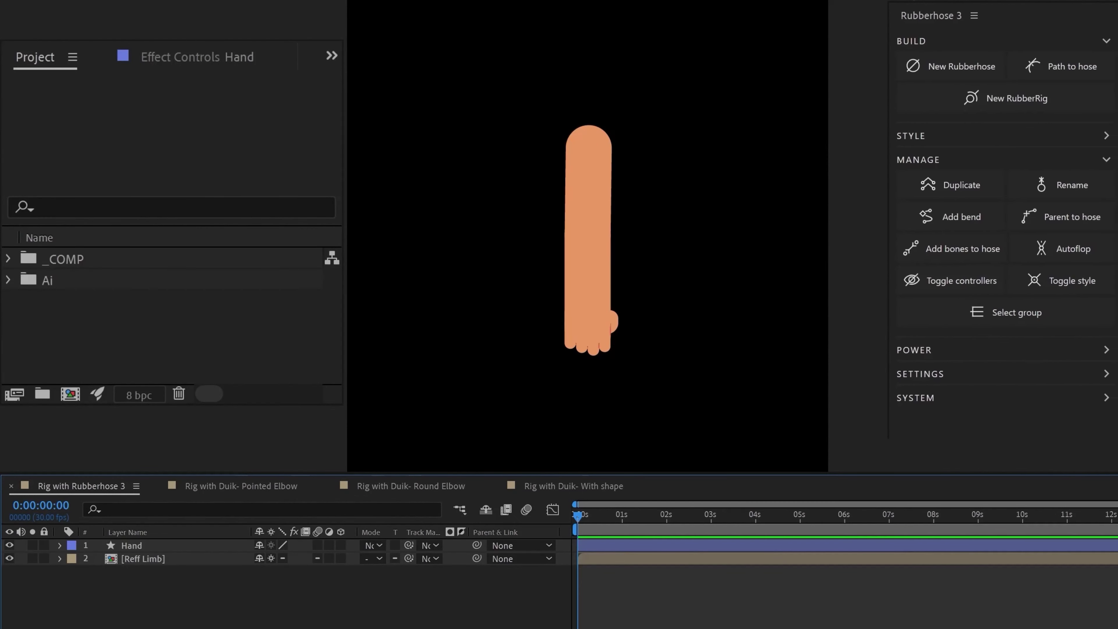
Create a Start : End Rubberhose named Limb 1, with bend direction -100% and hose length 367.
{"action": "left_click", "coordinate": [933, 70]}
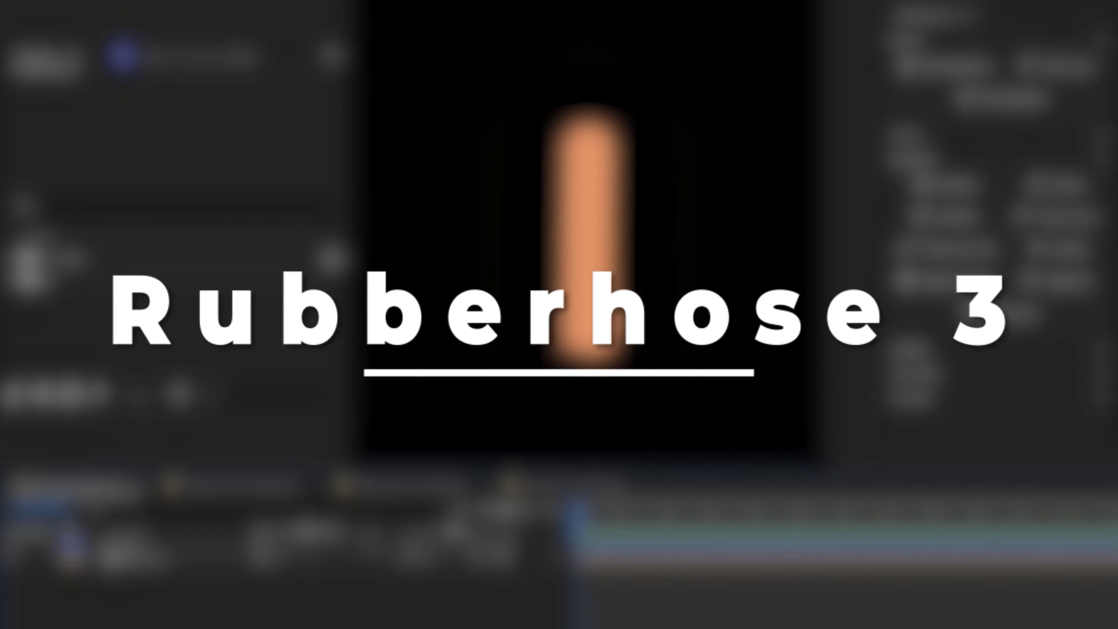
{"action": "key", "text": "Return"}
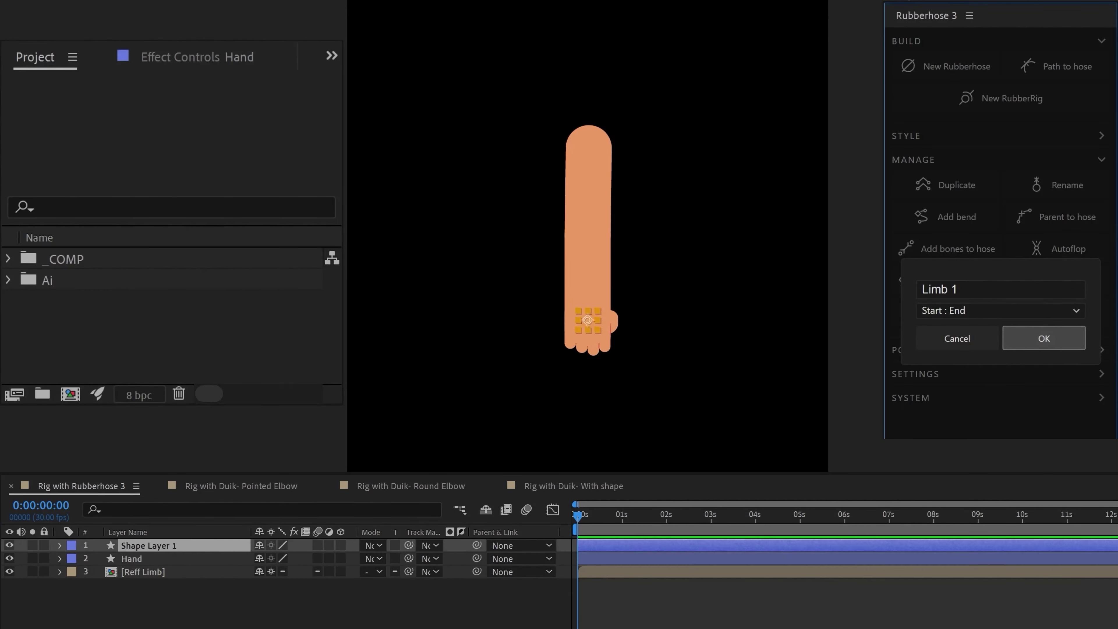
{"action": "type", "text": "-100"}
{"action": "key", "text": "Return"}
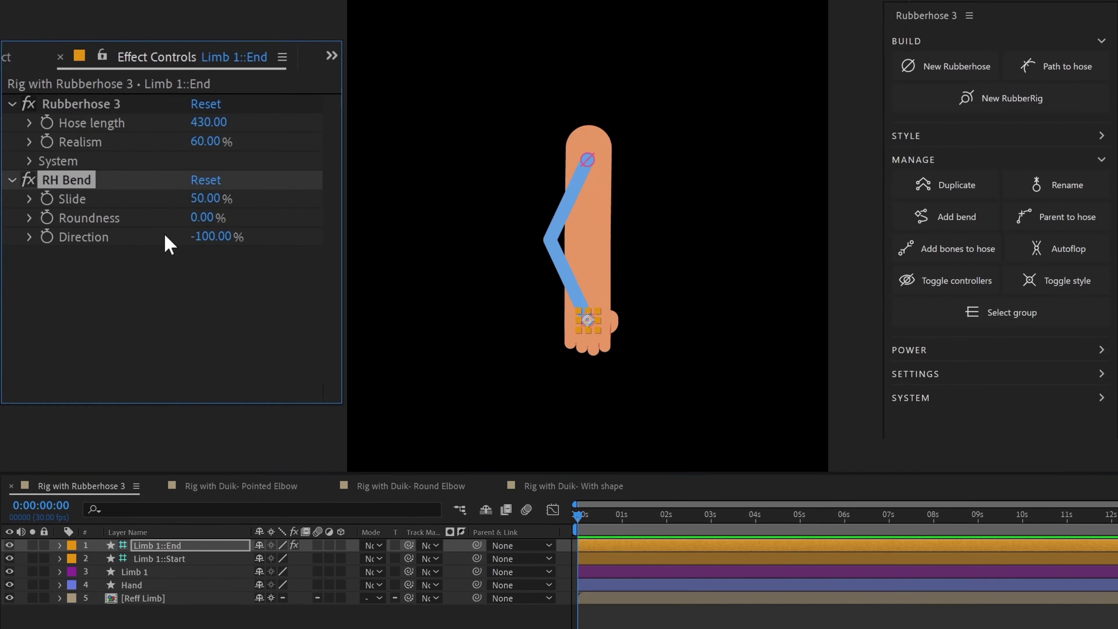
{"action": "left_click_drag", "start_coordinate": [209, 122], "coordinate": [136, 122]}
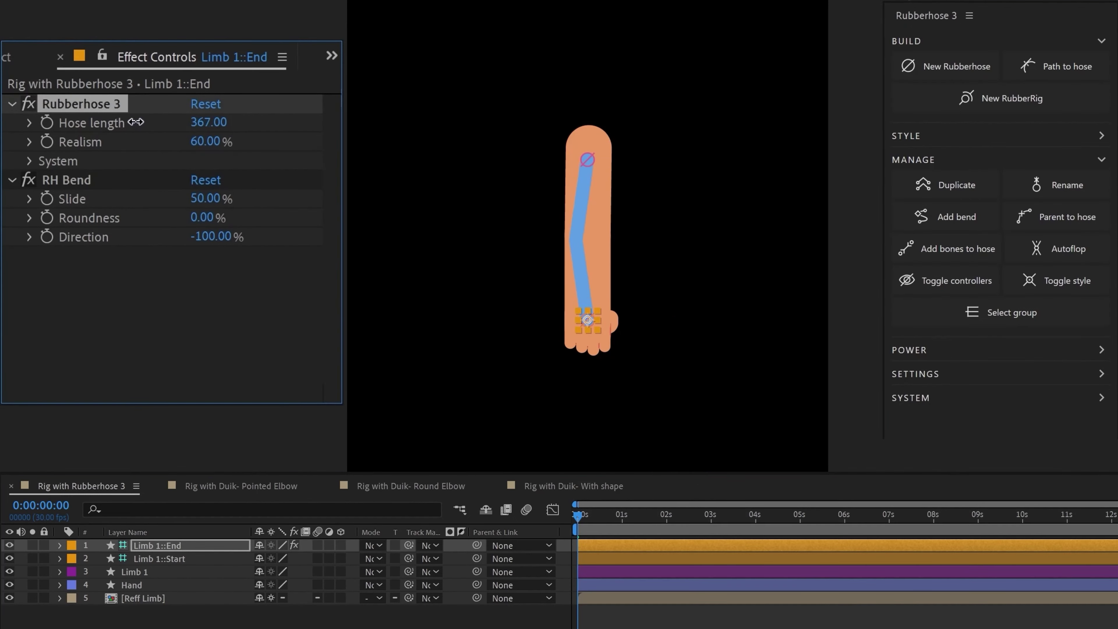
Match the Limb 1 stroke colour to the hand by sampling its skin tone.
{"action": "left_click", "coordinate": [152, 571]}
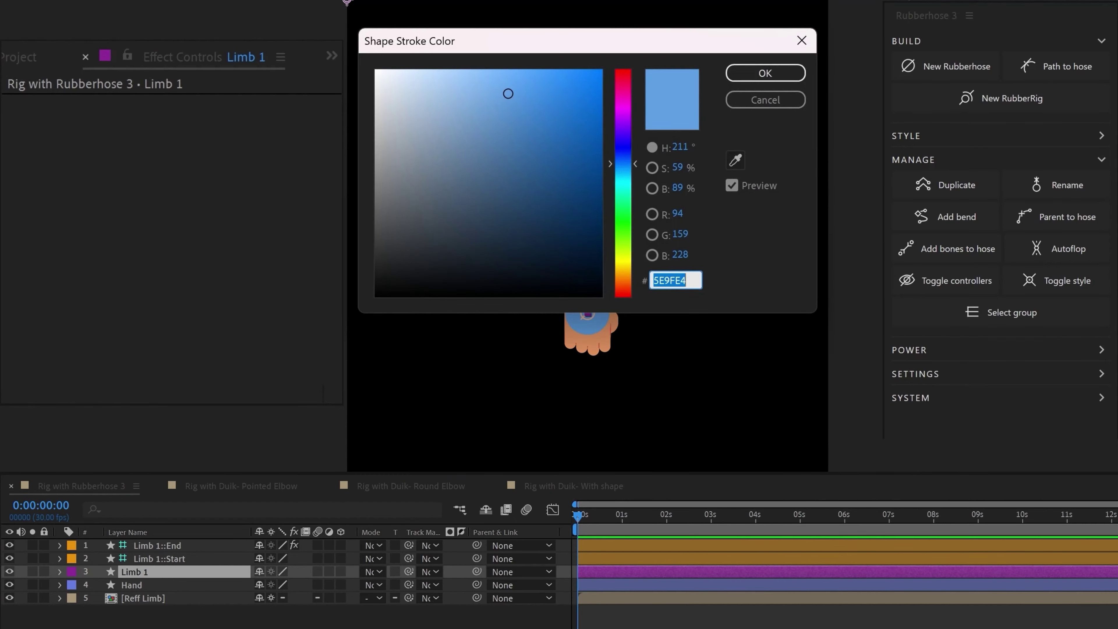
{"action": "left_click", "coordinate": [736, 160]}
{"action": "left_click", "coordinate": [581, 327]}
{"action": "key", "text": "Return"}
Delete the Reff Limb reference layer.
{"action": "left_click", "coordinate": [122, 618]}
{"action": "left_click", "coordinate": [143, 598]}
{"action": "key", "text": "Delete"}
Parent the Hand layer to the Limb 1 hose with Rubberhose's Parent to hose.
{"action": "left_click", "coordinate": [167, 585]}
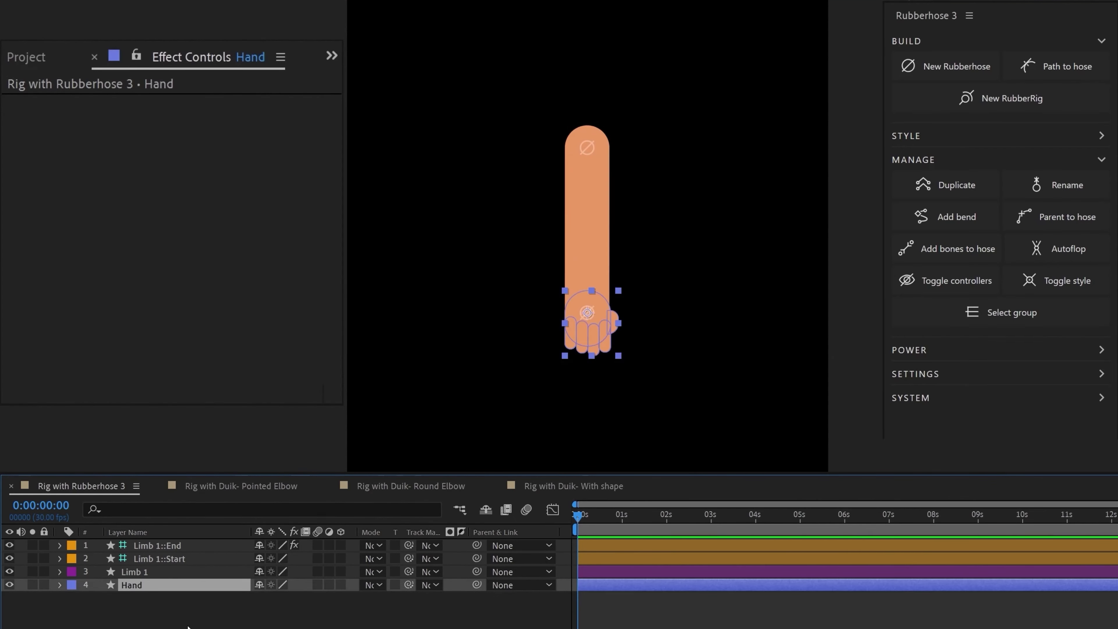
{"action": "left_click", "coordinate": [138, 594]}
{"action": "left_click", "coordinate": [205, 585]}
{"action": "left_click", "coordinate": [1052, 225]}
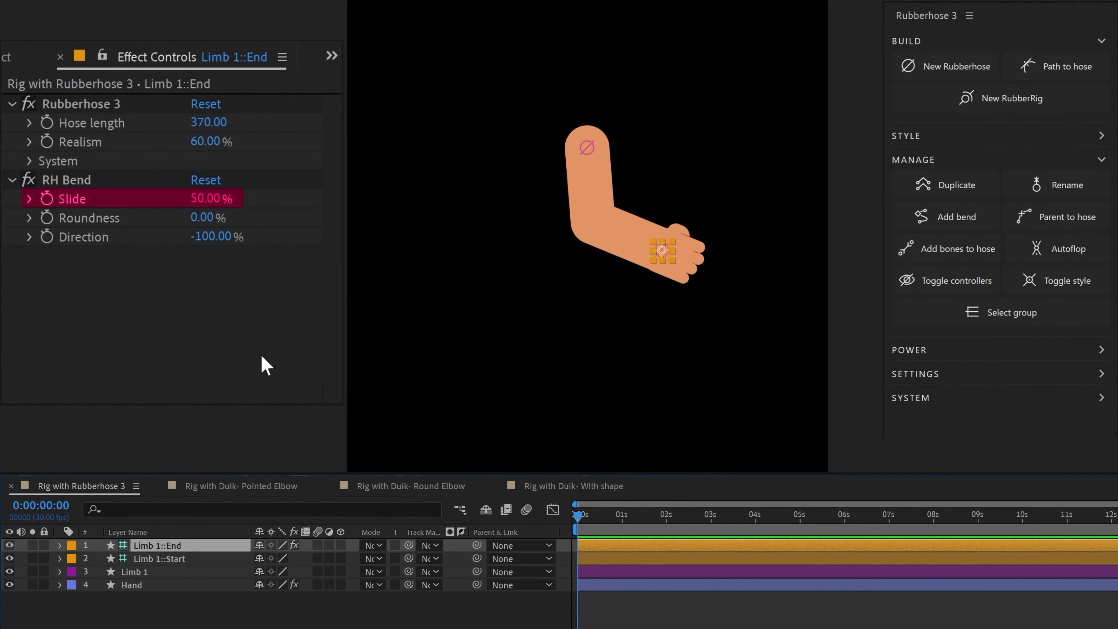
Adjust the Limb 1::End hose to length 374, slide 50%, roundness 47% and direction -60%.
{"action": "left_click_drag", "start_coordinate": [209, 124], "coordinate": [235, 156]}
{"action": "left_click_drag", "start_coordinate": [212, 198], "coordinate": [258, 193]}
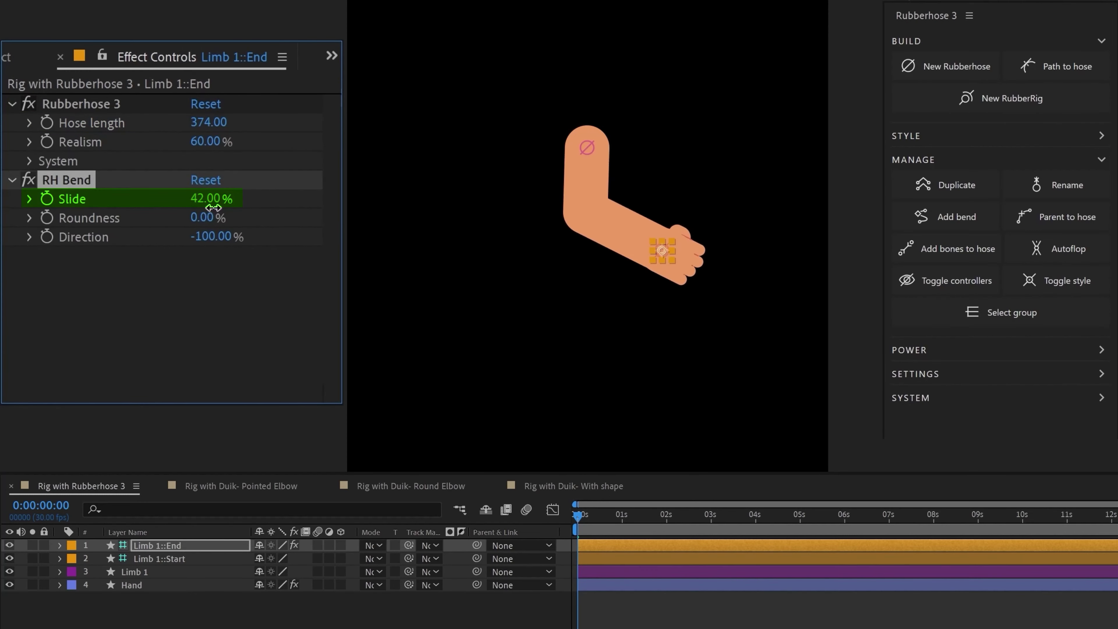
{"action": "left_click_drag", "start_coordinate": [198, 215], "coordinate": [293, 203]}
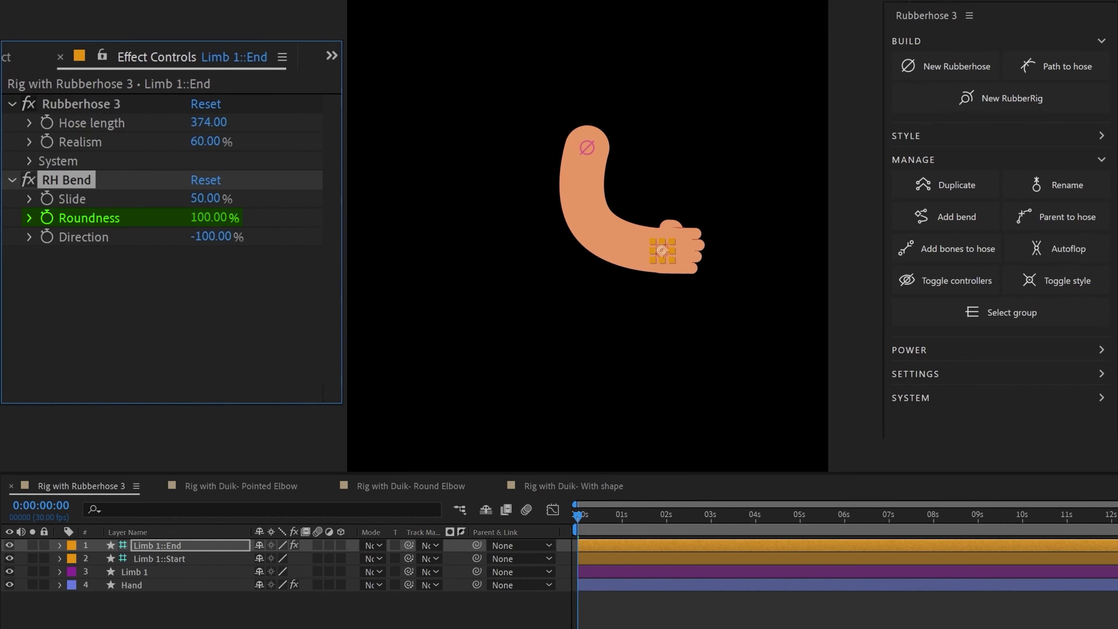
{"action": "left_click_drag", "start_coordinate": [218, 240], "coordinate": [327, 230]}
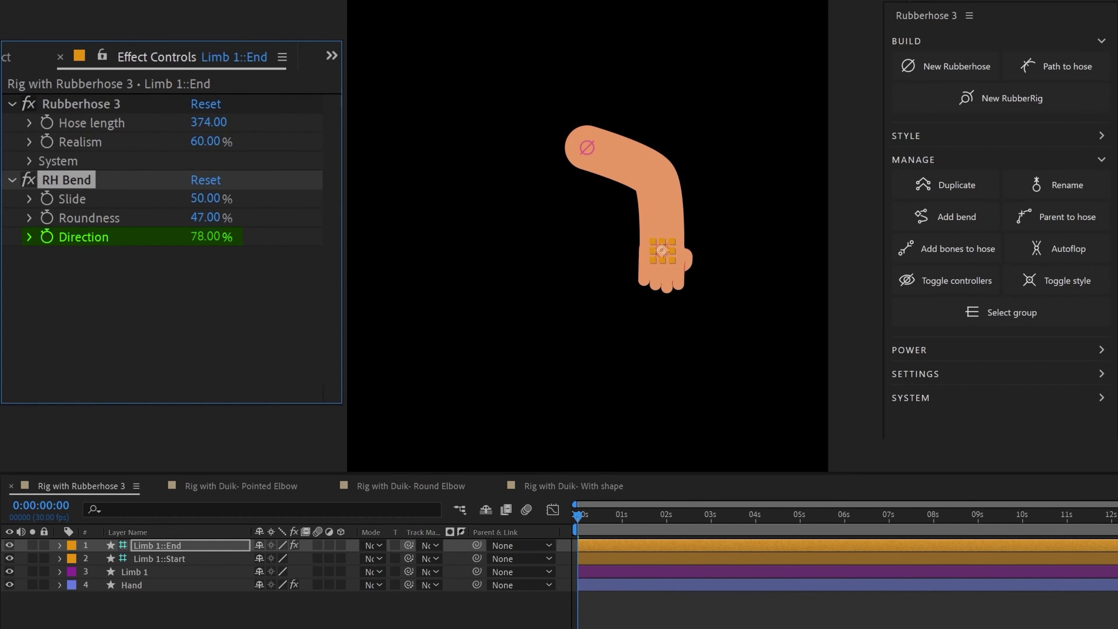
{"action": "left_click_drag", "start_coordinate": [402, 228], "coordinate": [370, 228]}
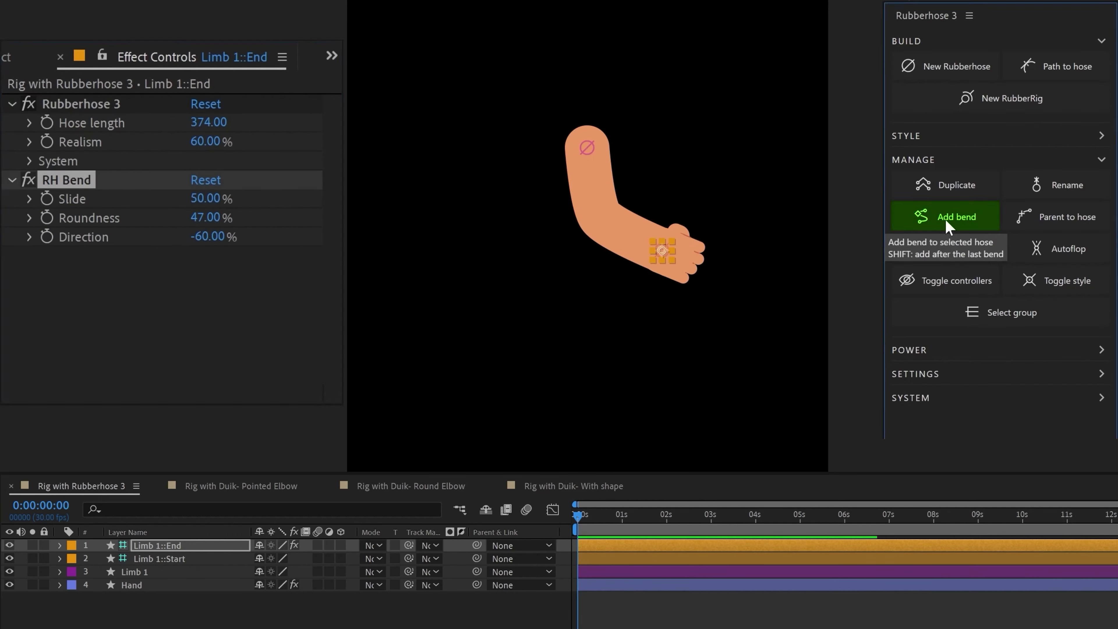
Add two more bends to the Limb 1 hose.
{"action": "left_click", "coordinate": [946, 227]}
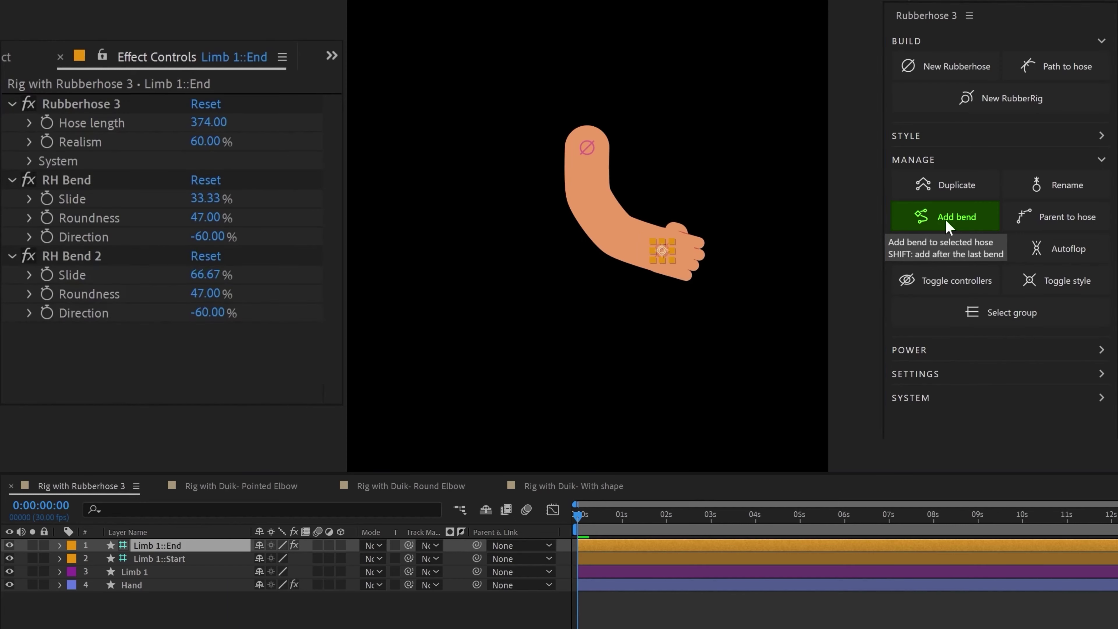
{"action": "left_click", "coordinate": [947, 216]}
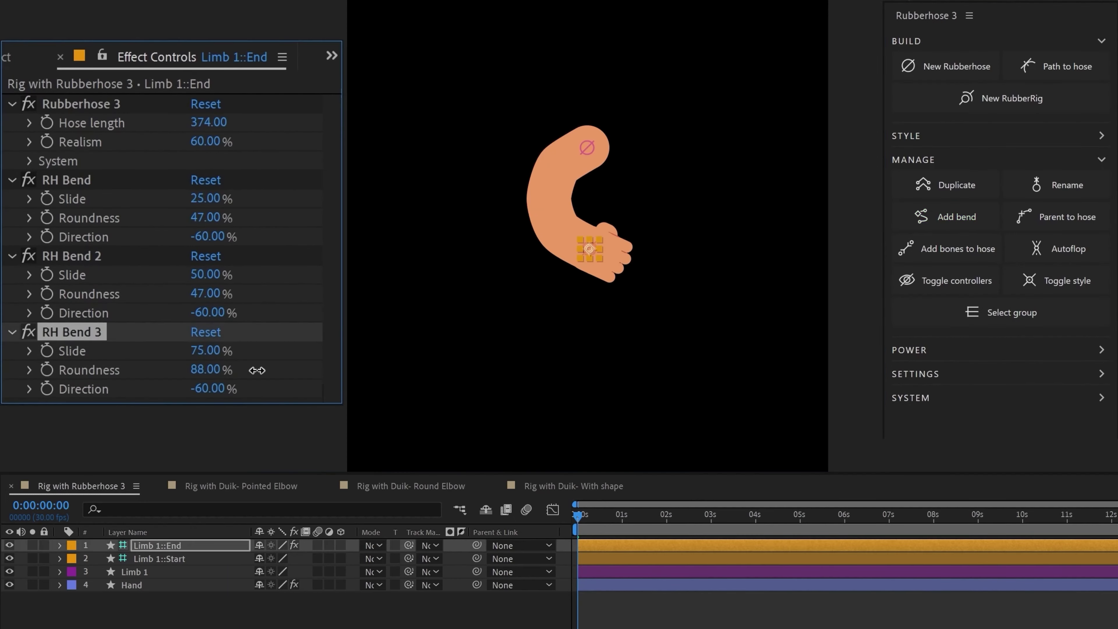
Set the RH Bend 2 direction to -91%, adjust the first bend's direction, and move the hose's end controller to pose the arm.
{"action": "left_click_drag", "start_coordinate": [207, 312], "coordinate": [188, 322]}
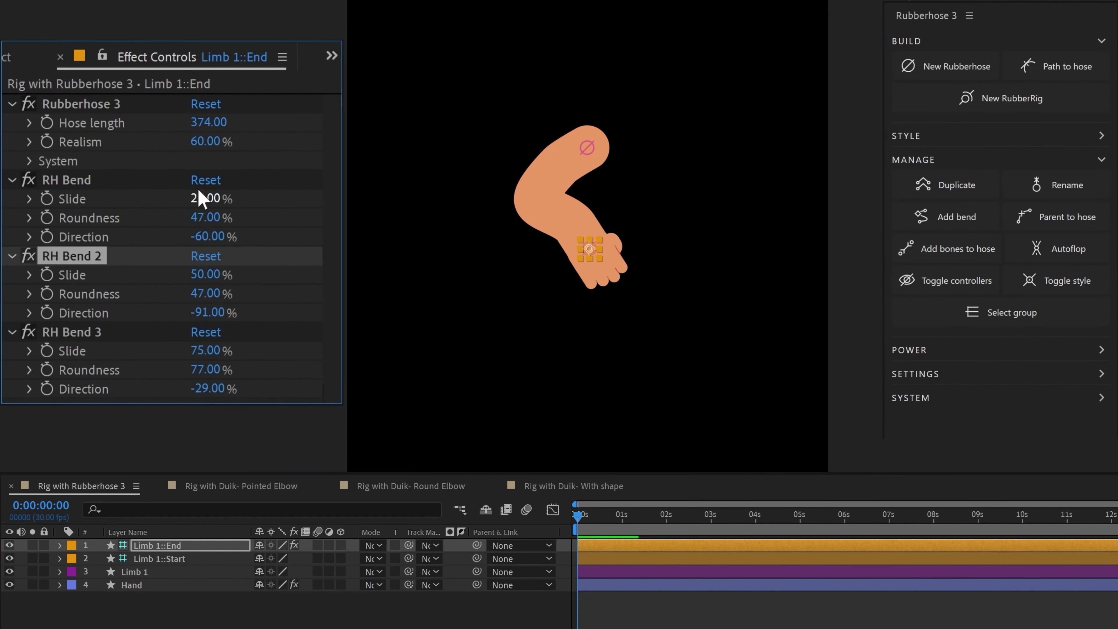
{"action": "left_click_drag", "start_coordinate": [211, 237], "coordinate": [229, 237]}
{"action": "left_click_drag", "start_coordinate": [589, 249], "coordinate": [471, 229]}
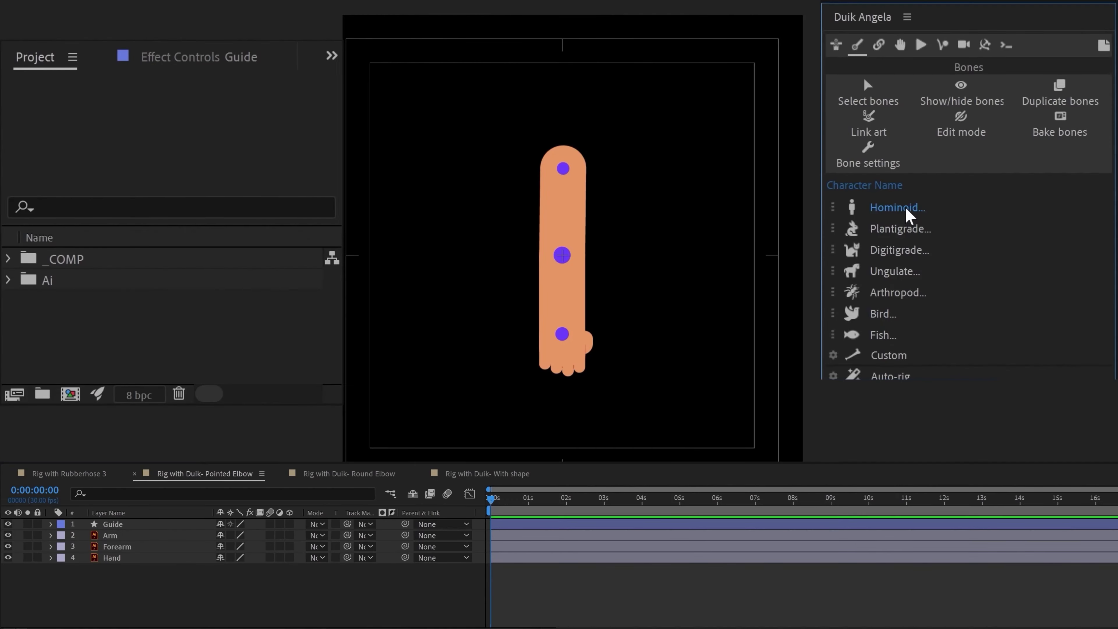
Create a Duik hominoid arm bone structure in the Pointed Elbow composition.
{"action": "left_click", "coordinate": [906, 210]}
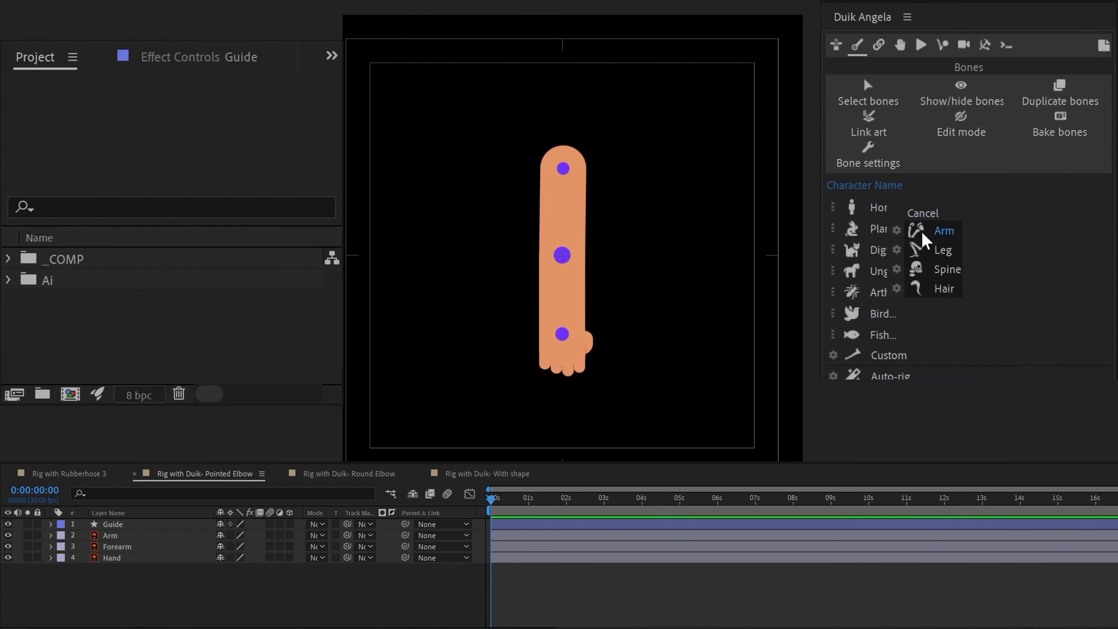
{"action": "left_click", "coordinate": [942, 231]}
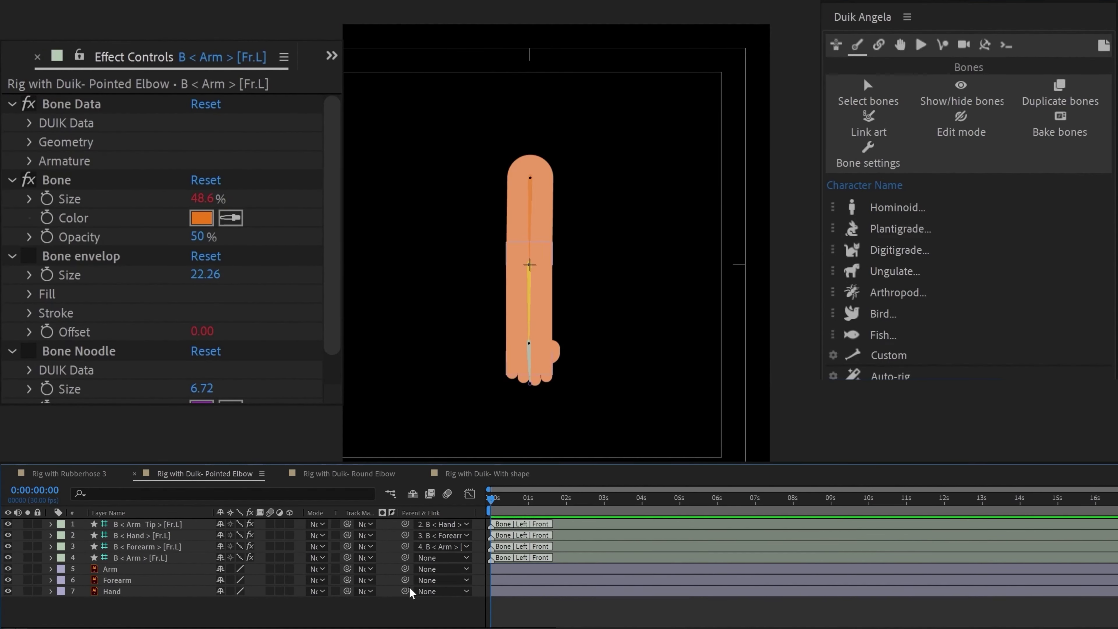
Parent the Hand, Forearm and Arm artwork layers to their matching Duik bones.
{"action": "left_click_drag", "start_coordinate": [406, 591], "coordinate": [196, 558]}
{"action": "left_click", "coordinate": [129, 581]}
{"action": "left_click", "coordinate": [119, 572]}
Auto-rig all four Duik arm bones, from B < Arm > to B < Arm_Tip >.
{"action": "left_click", "coordinate": [137, 558]}
{"action": "left_click", "coordinate": [138, 527], "text": "shift"}
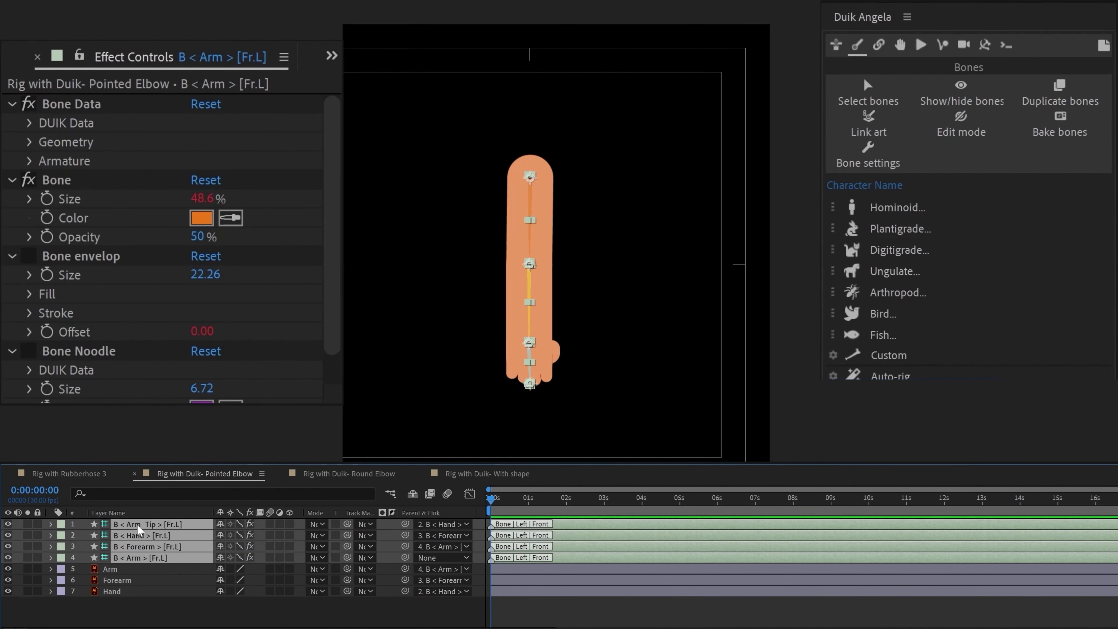
{"action": "left_click", "coordinate": [879, 48]}
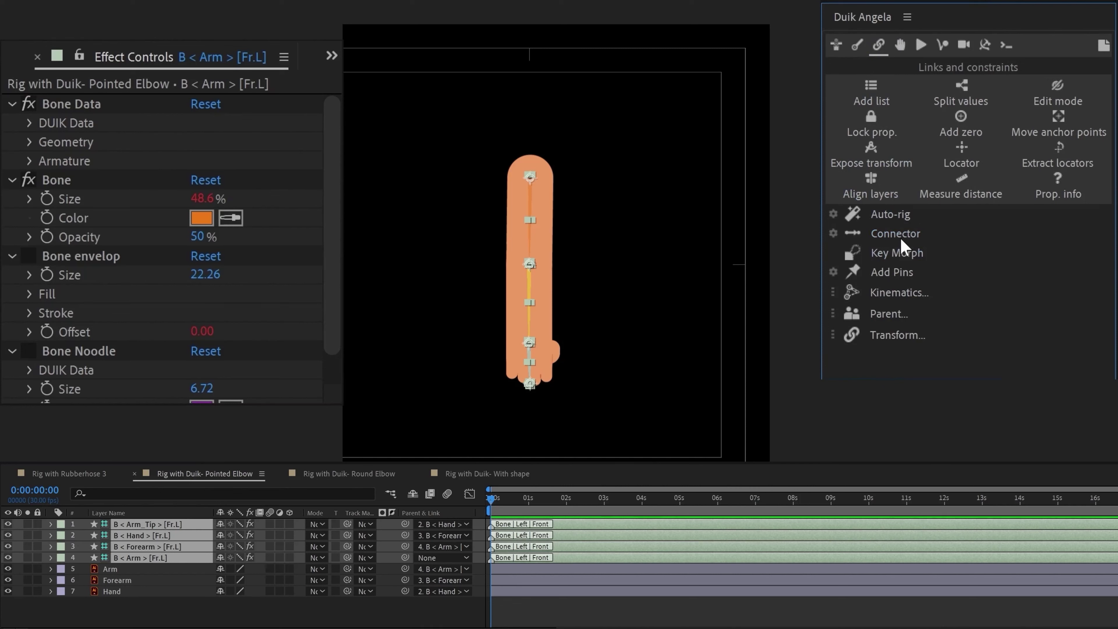
{"action": "left_click", "coordinate": [891, 215]}
Move the hand controller to bend the arm, and set the IK side to -100%.
{"action": "left_click_drag", "start_coordinate": [532, 349], "coordinate": [545, 280]}
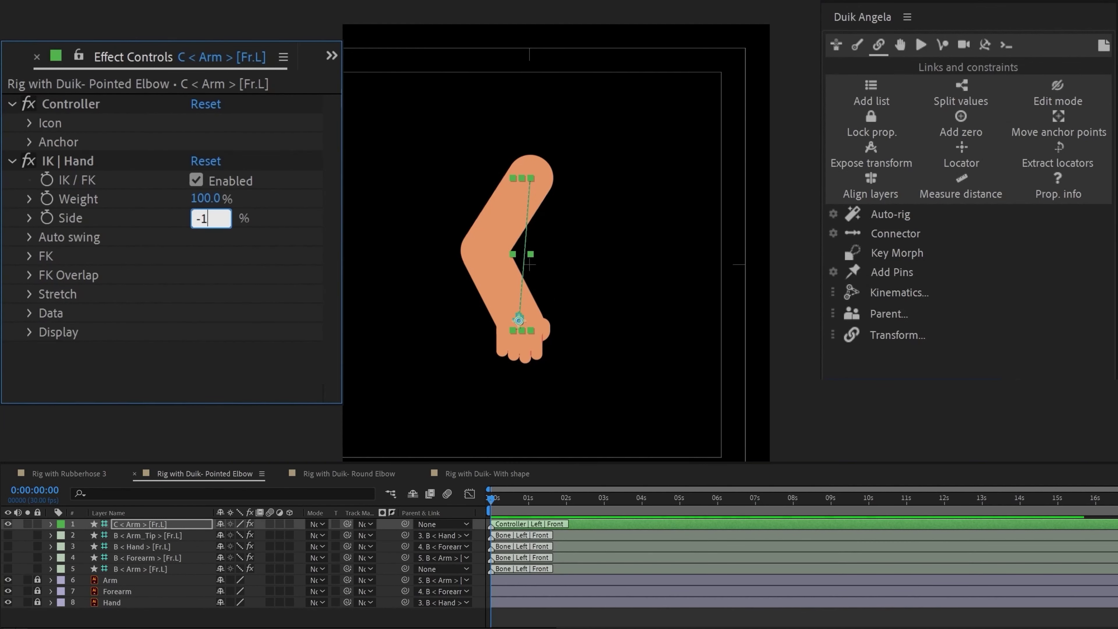
{"action": "type", "text": "00"}
{"action": "key", "text": "Return"}
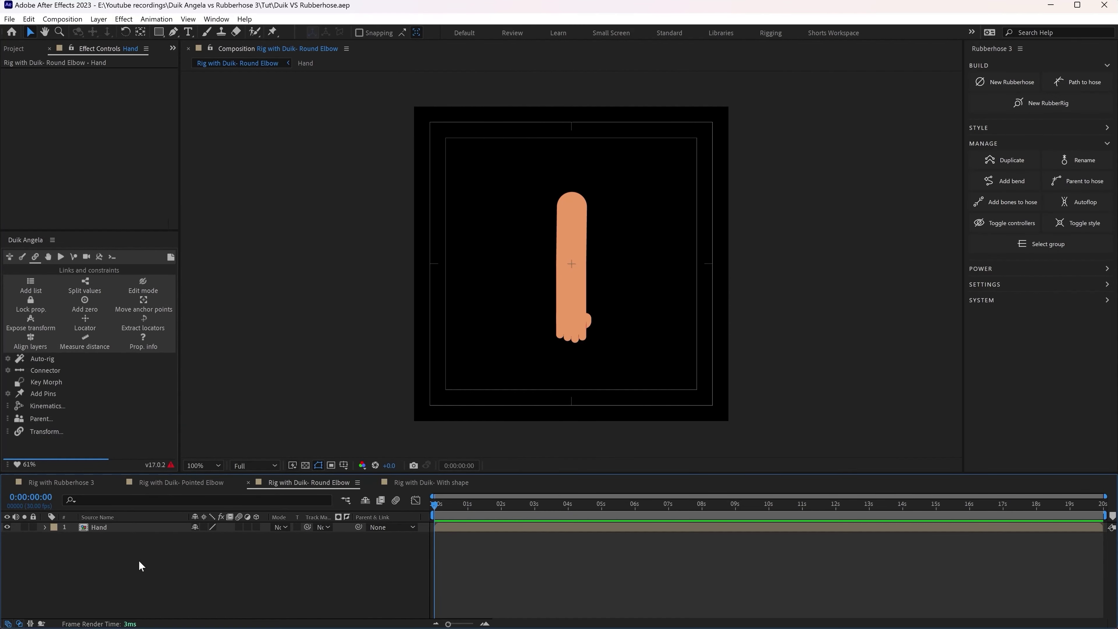
Add Duik pin controllers for the puppet pins on the Hand layer in the Round Elbow composition.
{"action": "left_click", "coordinate": [115, 530]}
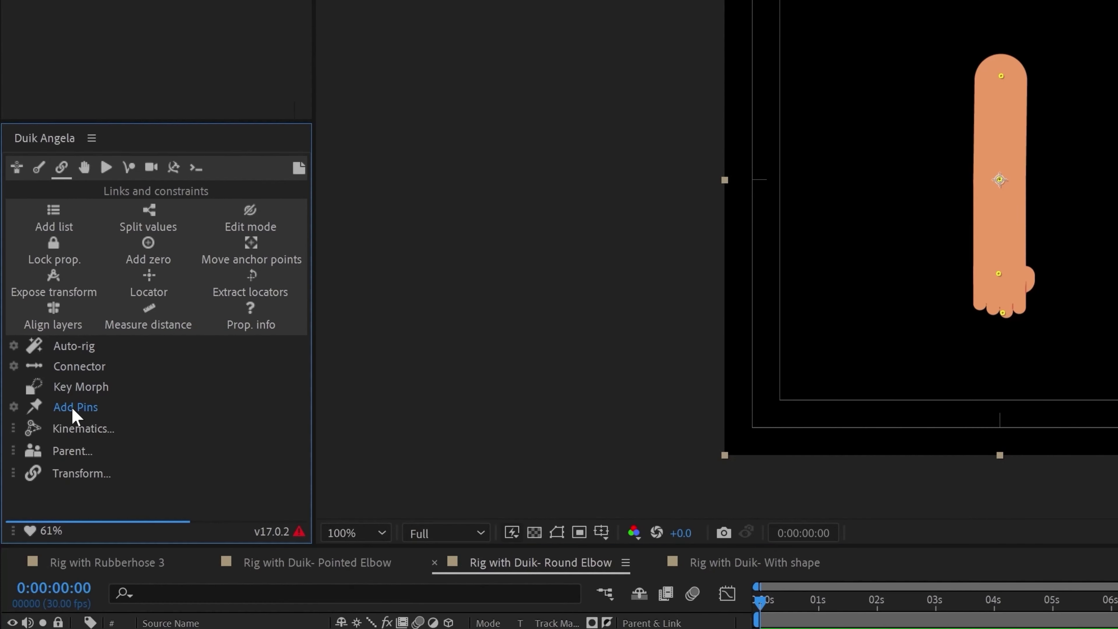
{"action": "left_click", "coordinate": [72, 407]}
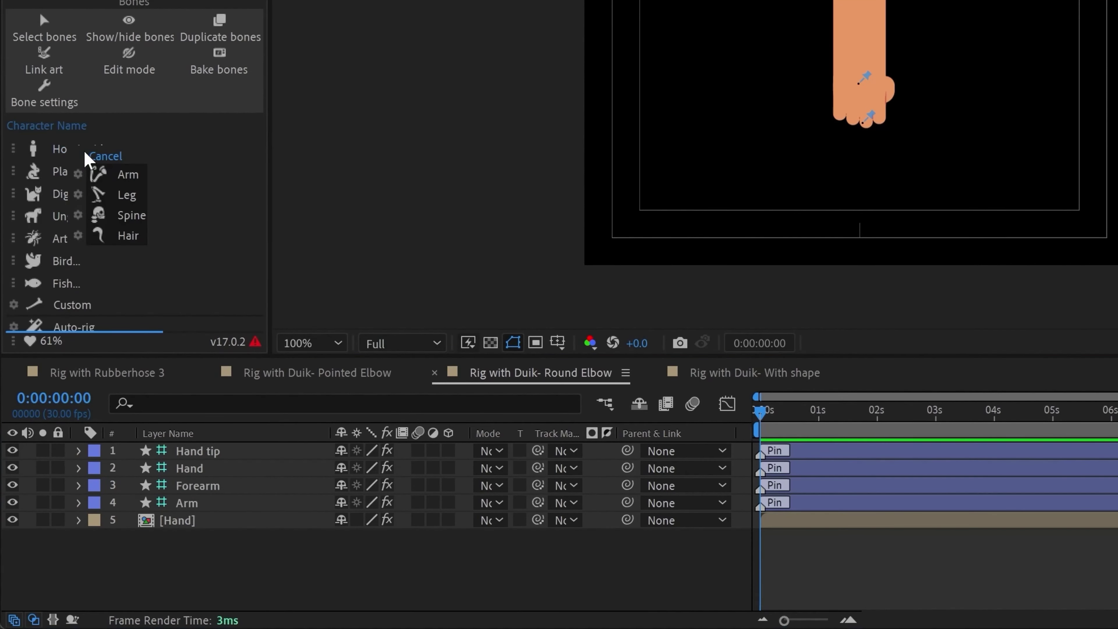
Create a Duik hominoid arm and position its bones over the shoulder, elbow, wrist and hand tip pins.
{"action": "left_click", "coordinate": [123, 173]}
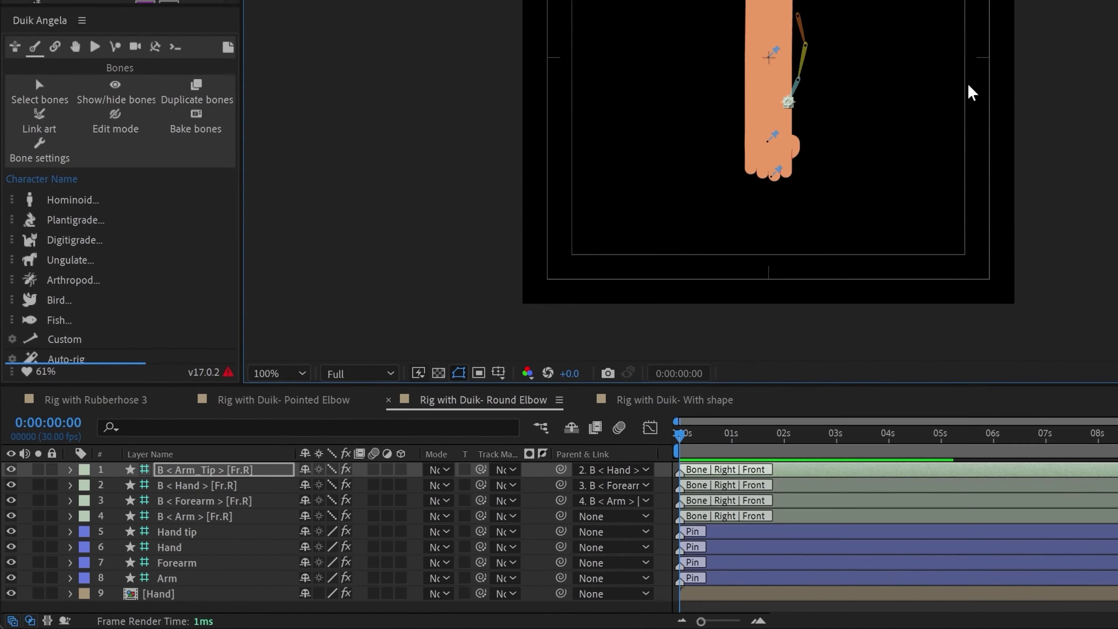
{"action": "scroll", "coordinate": [603, 225], "scroll_direction": "up", "scroll_amount": 2}
{"action": "left_click_drag", "start_coordinate": [642, 244], "coordinate": [569, 106]}
{"action": "left_click_drag", "start_coordinate": [586, 188], "coordinate": [568, 344]}
{"action": "left_click", "coordinate": [608, 189]}
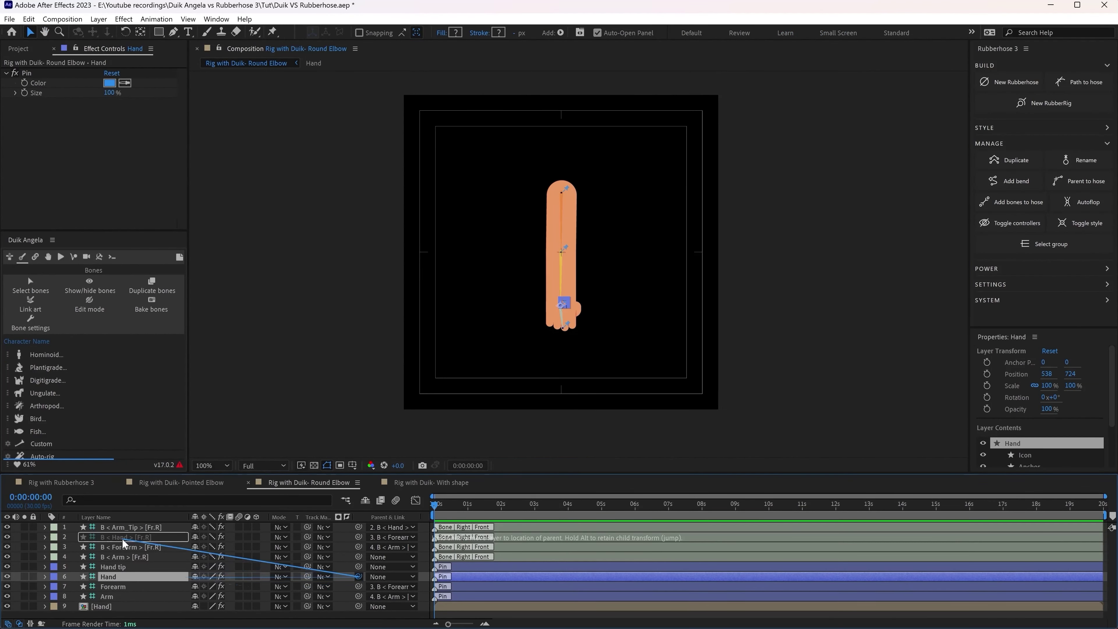
Parent the Hand pin to the B < Hand > bone and the Hand tip pin to B < Arm_Tip >.
{"action": "left_click_drag", "start_coordinate": [123, 542], "coordinate": [123, 542]}
{"action": "left_click", "coordinate": [228, 567]}
{"action": "left_click_drag", "start_coordinate": [197, 561], "coordinate": [140, 528]}
Auto-rig the four arm bones and move the hand controller to pose the rounded-elbow arm.
{"action": "left_click", "coordinate": [140, 557]}
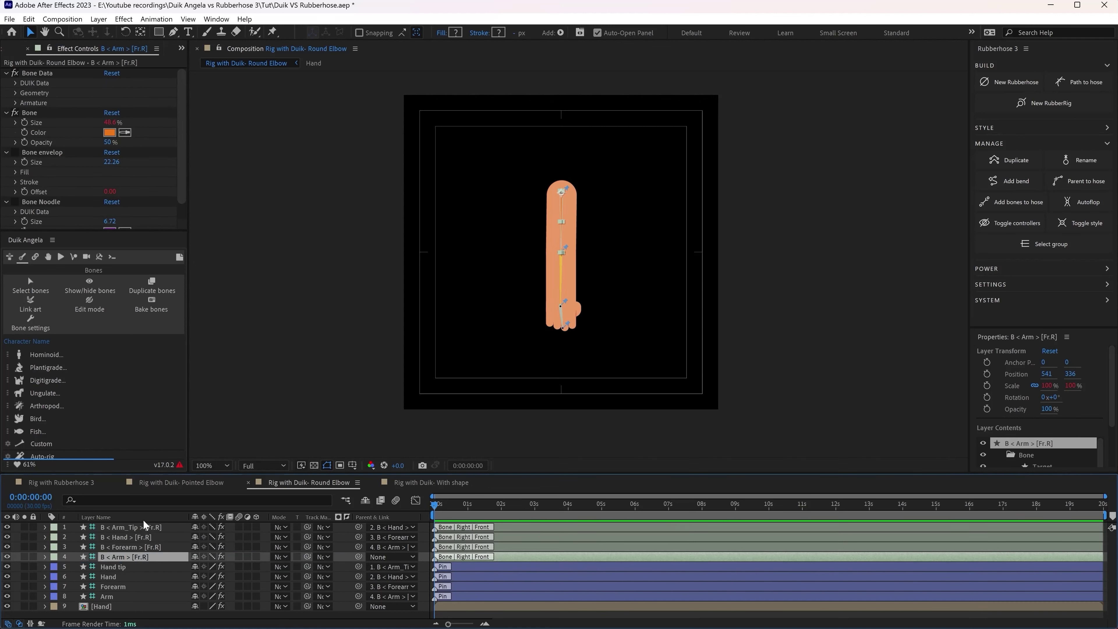
{"action": "left_click", "coordinate": [141, 529], "text": "shift"}
{"action": "left_click", "coordinate": [35, 257]}
{"action": "left_click", "coordinate": [44, 359]}
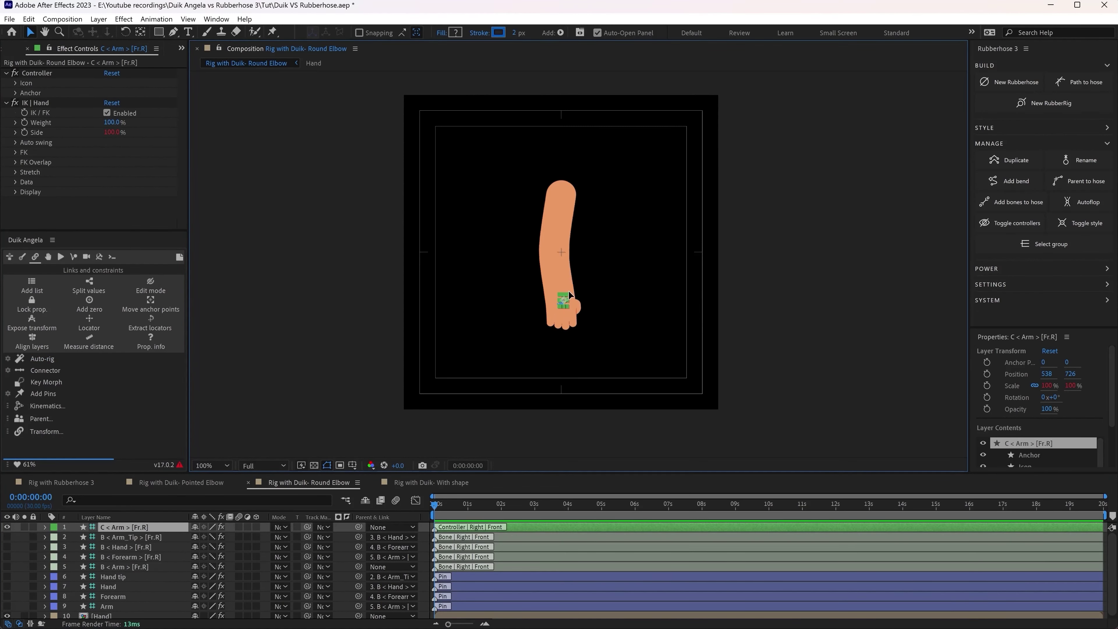
{"action": "left_click_drag", "start_coordinate": [569, 294], "coordinate": [598, 287]}
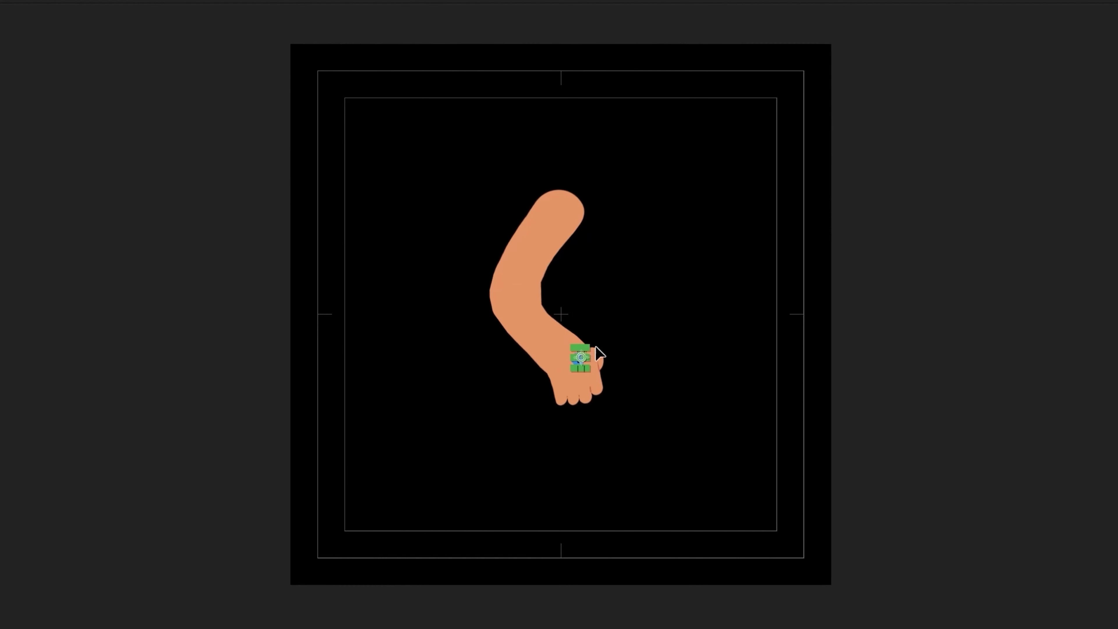
{"action": "left_click_drag", "start_coordinate": [581, 357], "coordinate": [623, 372]}
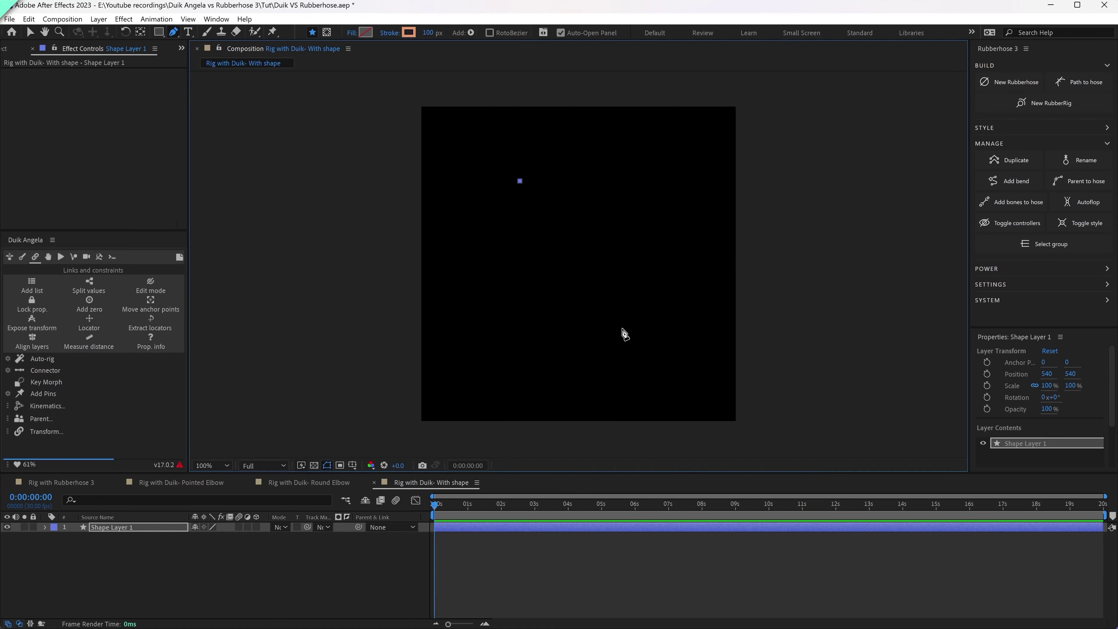
Draw a three-point curved arm path with the Pen tool and set its stroke width to 216 px.
{"action": "left_click_drag", "start_coordinate": [562, 283], "coordinate": [597, 319]}
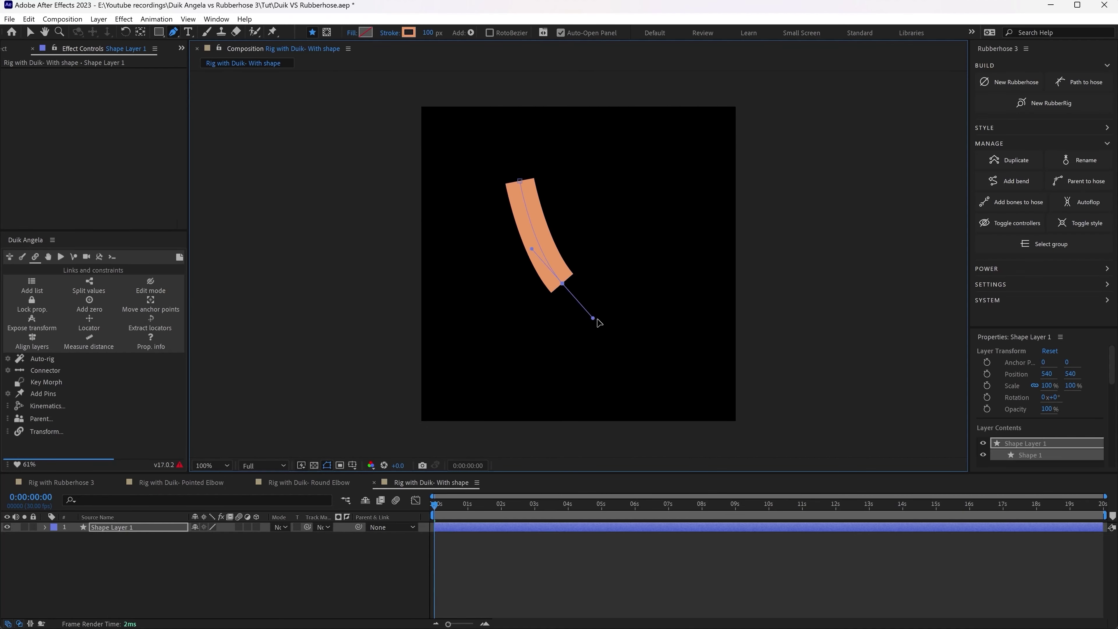
{"action": "left_click_drag", "start_coordinate": [428, 33], "coordinate": [454, 32]}
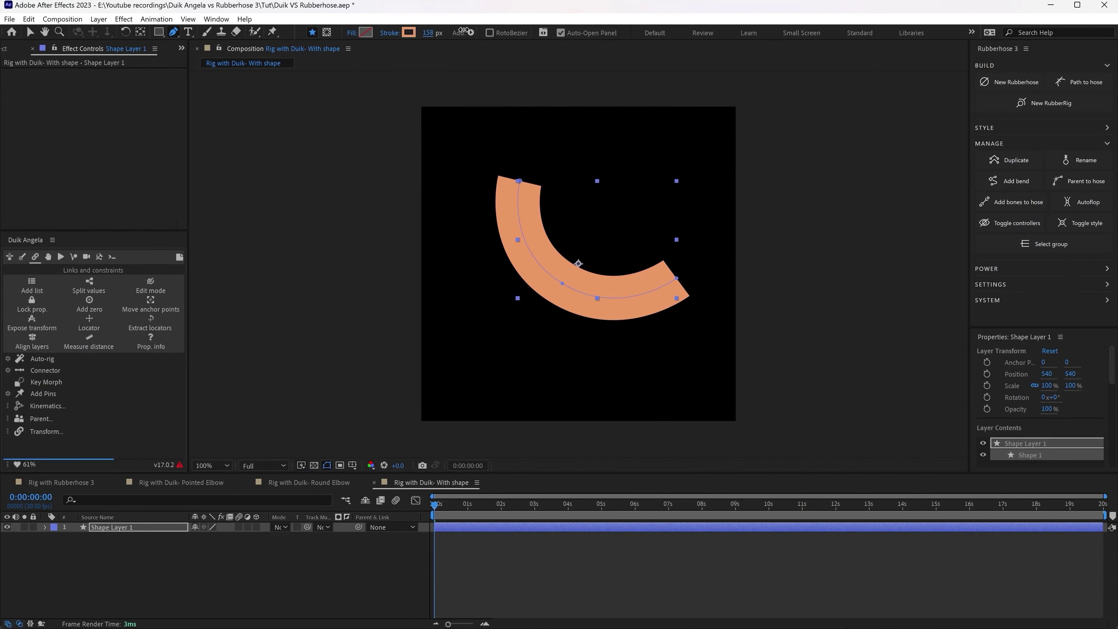
{"action": "left_click_drag", "start_coordinate": [454, 33], "coordinate": [479, 33]}
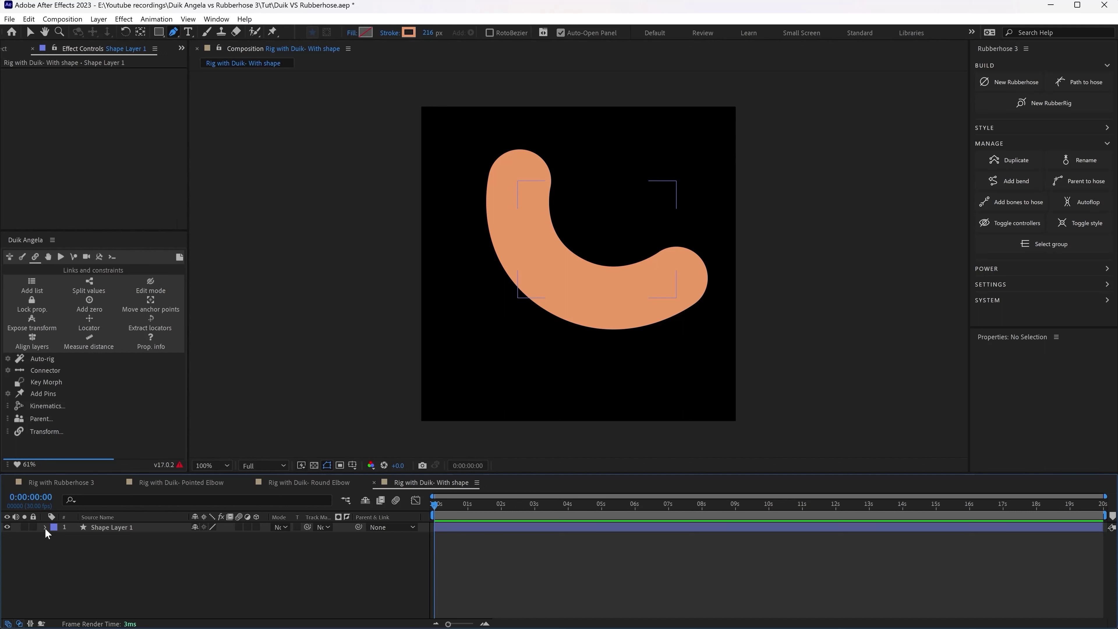
Add Duik pins to Shape Layer 1's path, move the end pin, and pose the shape-based arm with the C < Arm > controller.
{"action": "left_click", "coordinate": [45, 528]}
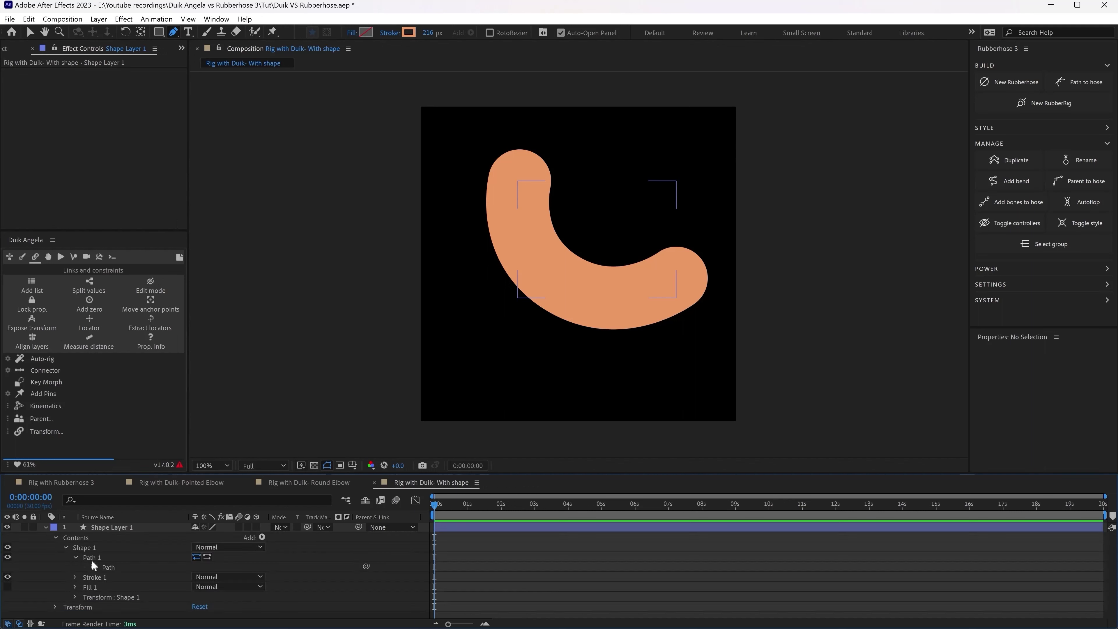
{"action": "left_click", "coordinate": [114, 567]}
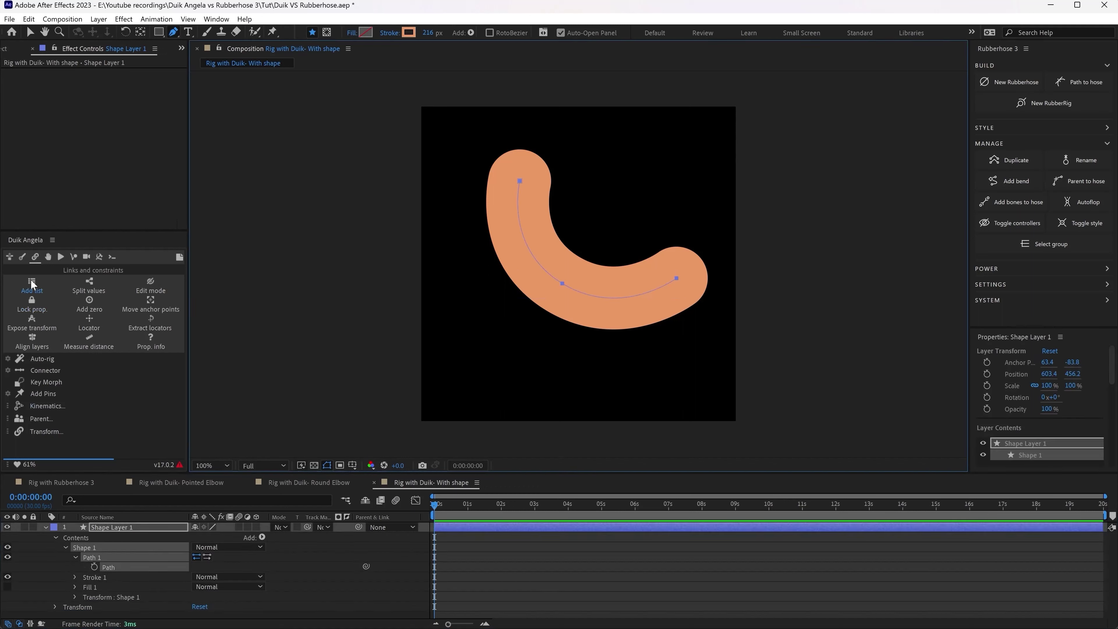
{"action": "left_click", "coordinate": [40, 394]}
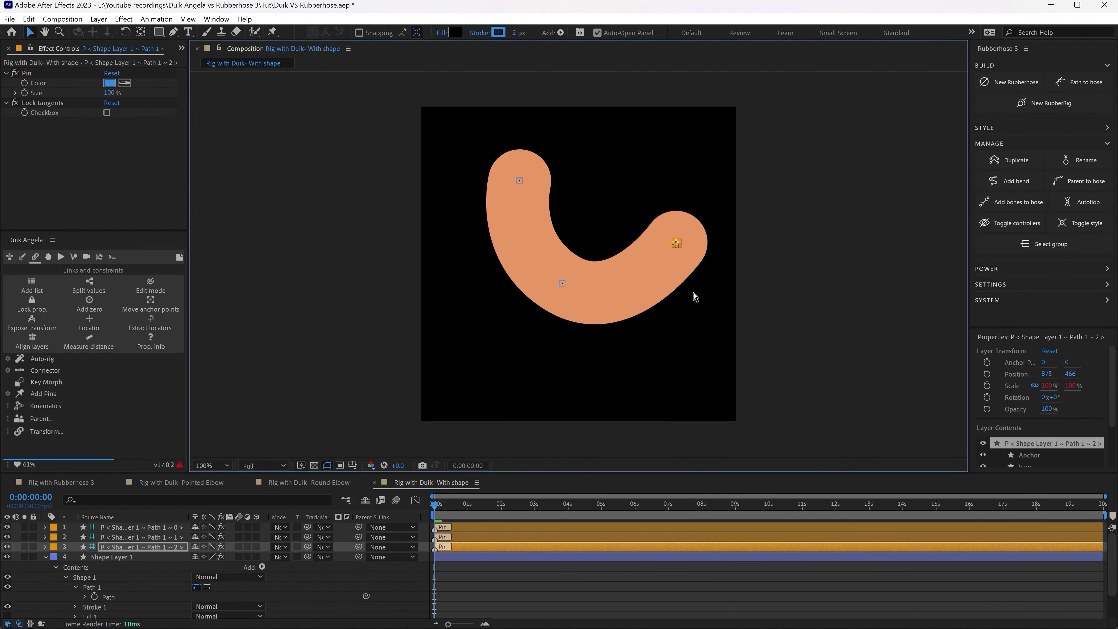
{"action": "left_click_drag", "start_coordinate": [694, 296], "coordinate": [686, 315]}
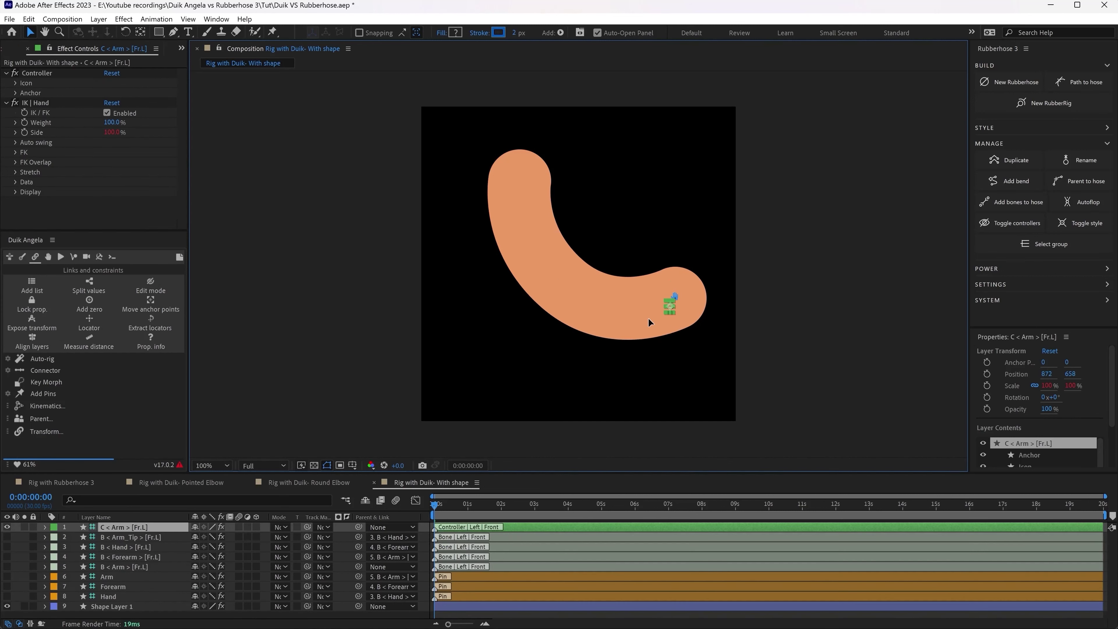
{"action": "left_click_drag", "start_coordinate": [648, 317], "coordinate": [656, 278]}
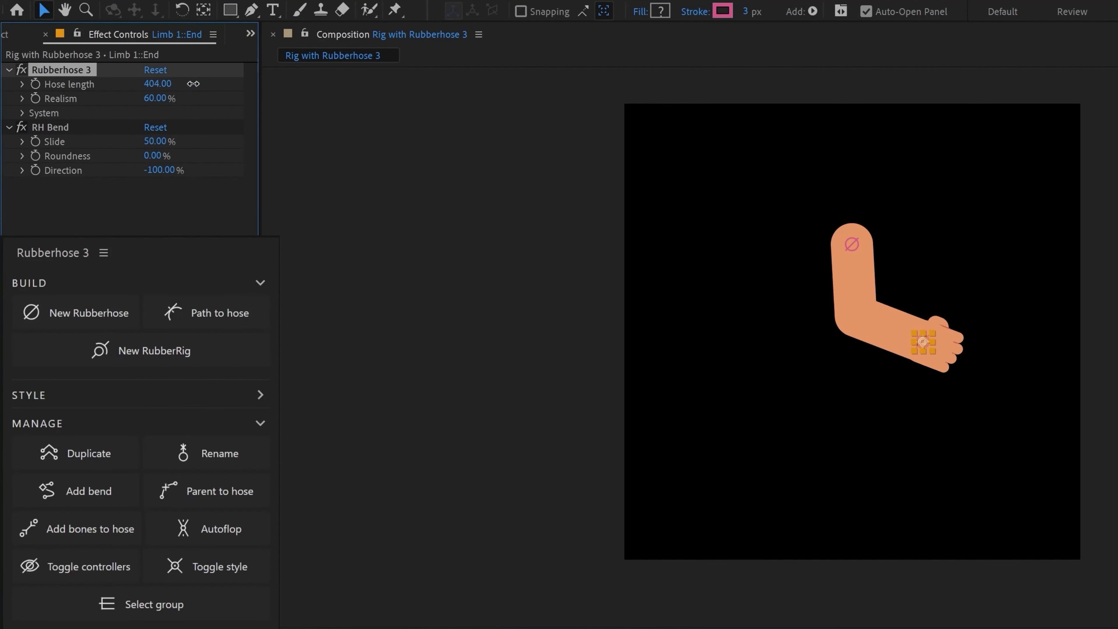
Adjust the hose length and the bend slide and roundness of Limb 1::End in the Rubberhose arm.
{"action": "left_click_drag", "start_coordinate": [194, 83], "coordinate": [178, 85]}
{"action": "mouse_move", "coordinate": [160, 142]}
{"action": "left_mouse_down"}
{"action": "mouse_move", "coordinate": [199, 137]}
{"action": "mouse_move", "coordinate": [157, 157]}
{"action": "left_mouse_up"}
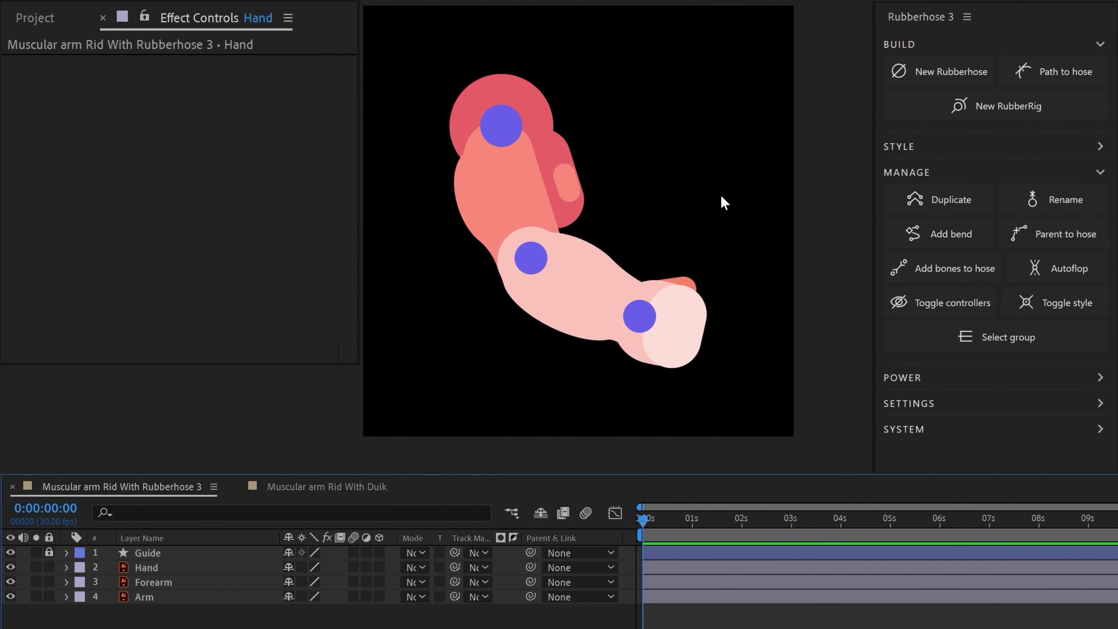
Move the anchor points of the Hand, Forearm and Arm layers onto the wrist, elbow and shoulder guide circles.
{"action": "left_click", "coordinate": [145, 569]}
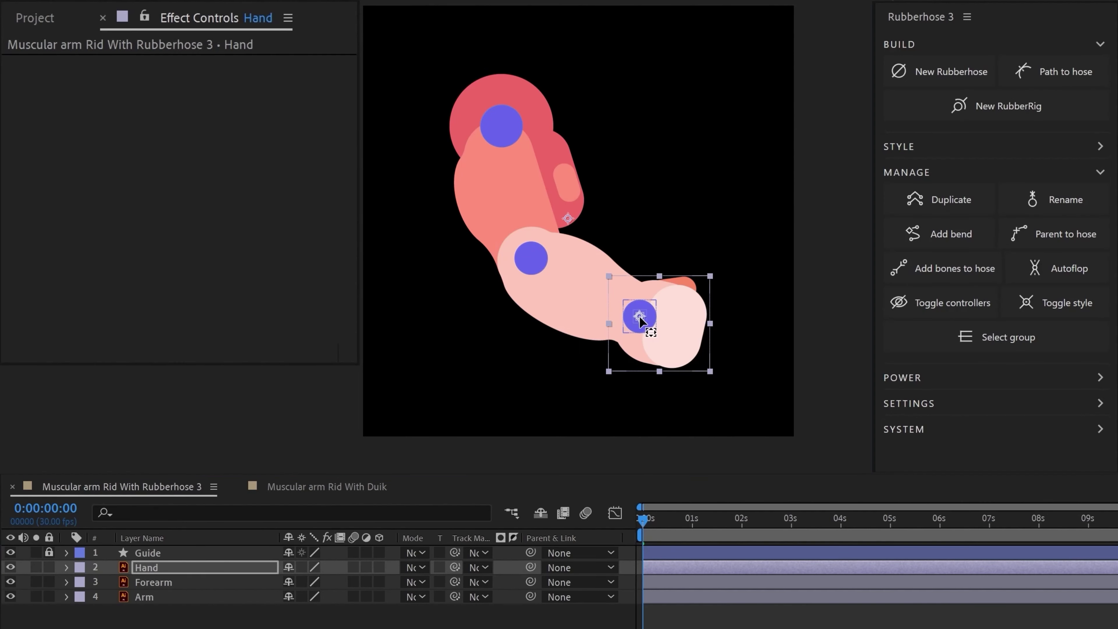
{"action": "left_click", "coordinate": [166, 585]}
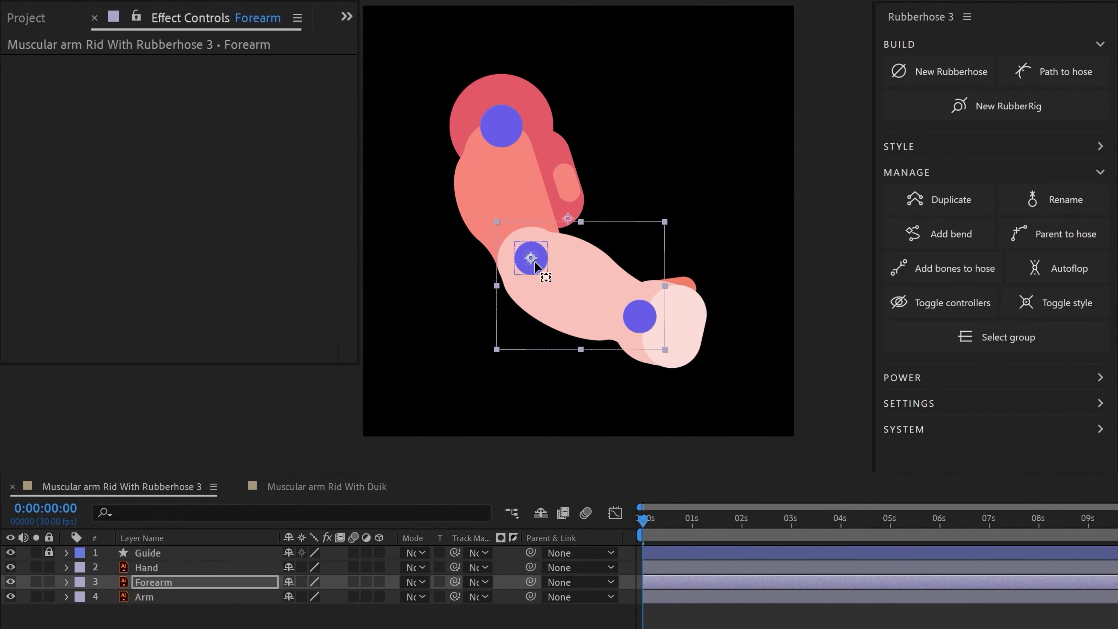
{"action": "left_click", "coordinate": [493, 212]}
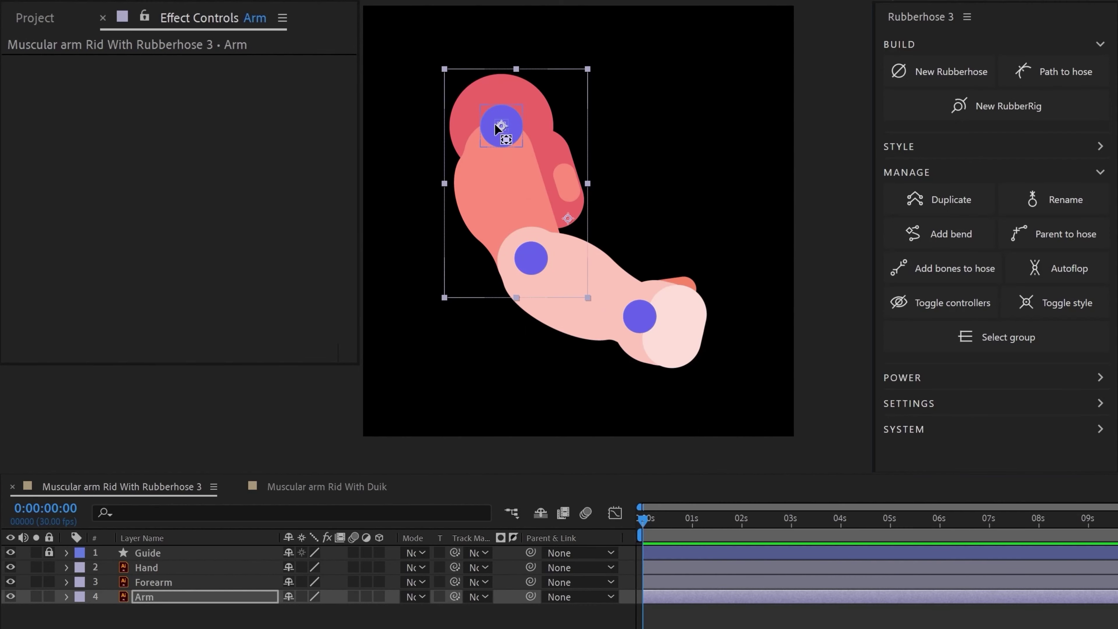
{"action": "left_click", "coordinate": [462, 616]}
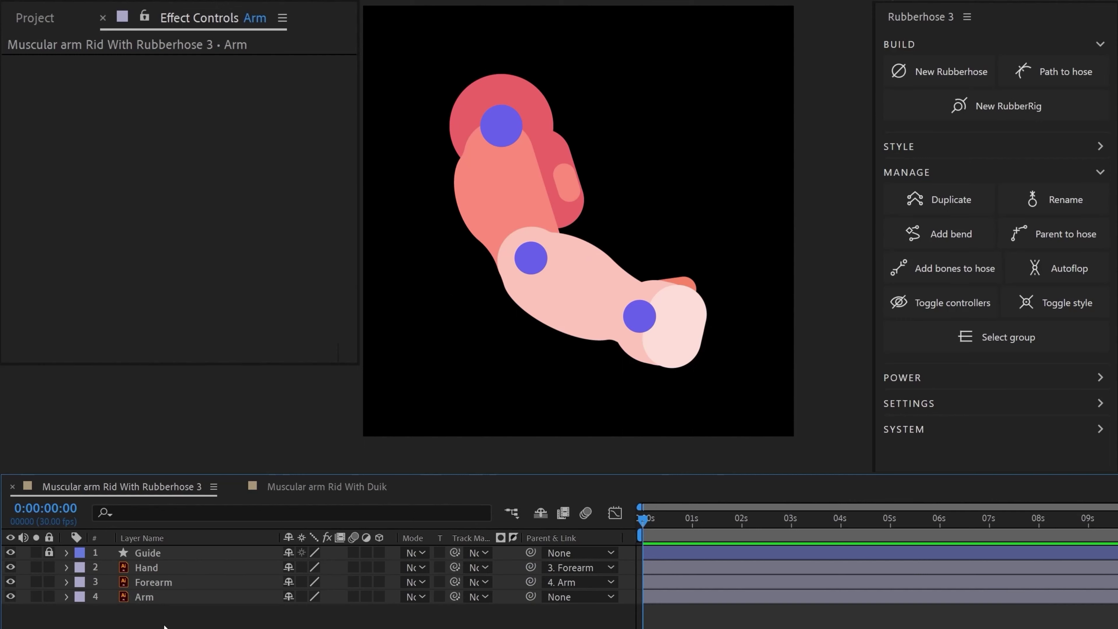
Rig the muscular arm layers with Rubberhose as Limb 1 with Start : End naming and pose the arm with the end controller.
{"action": "left_click", "coordinate": [162, 571]}
{"action": "left_click", "coordinate": [1076, 82]}
{"action": "left_click", "coordinate": [1031, 249]}
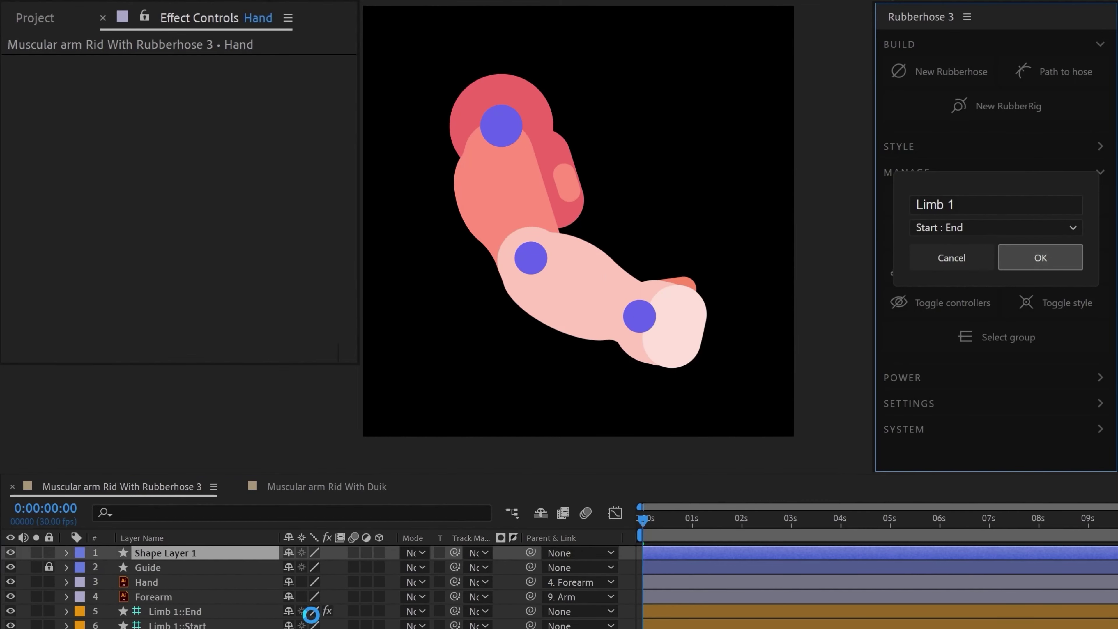
{"action": "left_click_drag", "start_coordinate": [638, 317], "coordinate": [625, 234]}
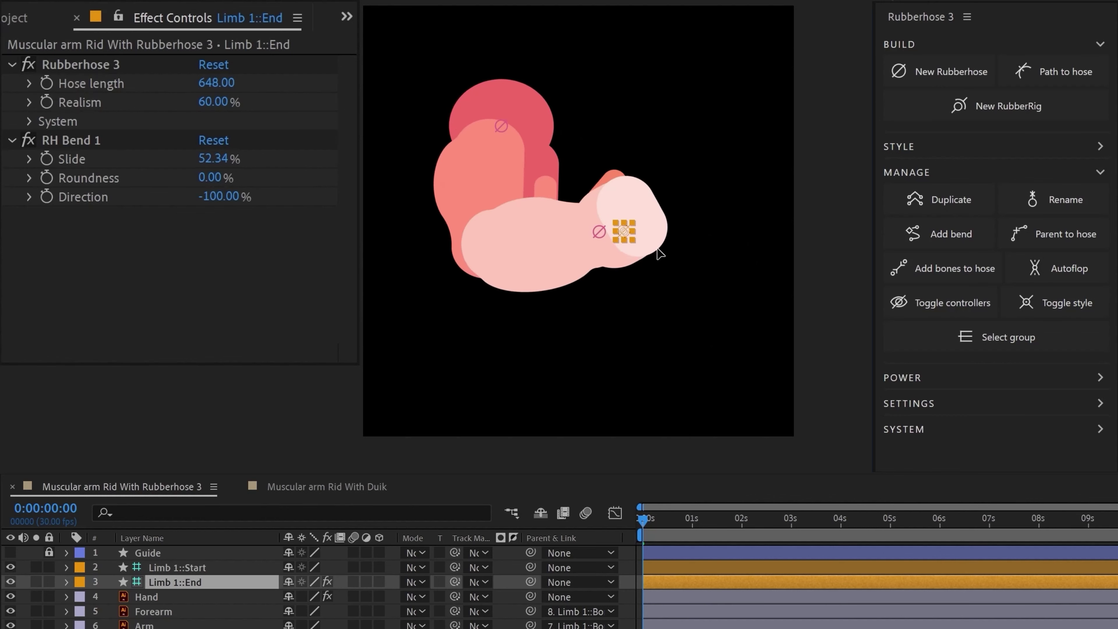
{"action": "left_click_drag", "start_coordinate": [657, 248], "coordinate": [680, 273]}
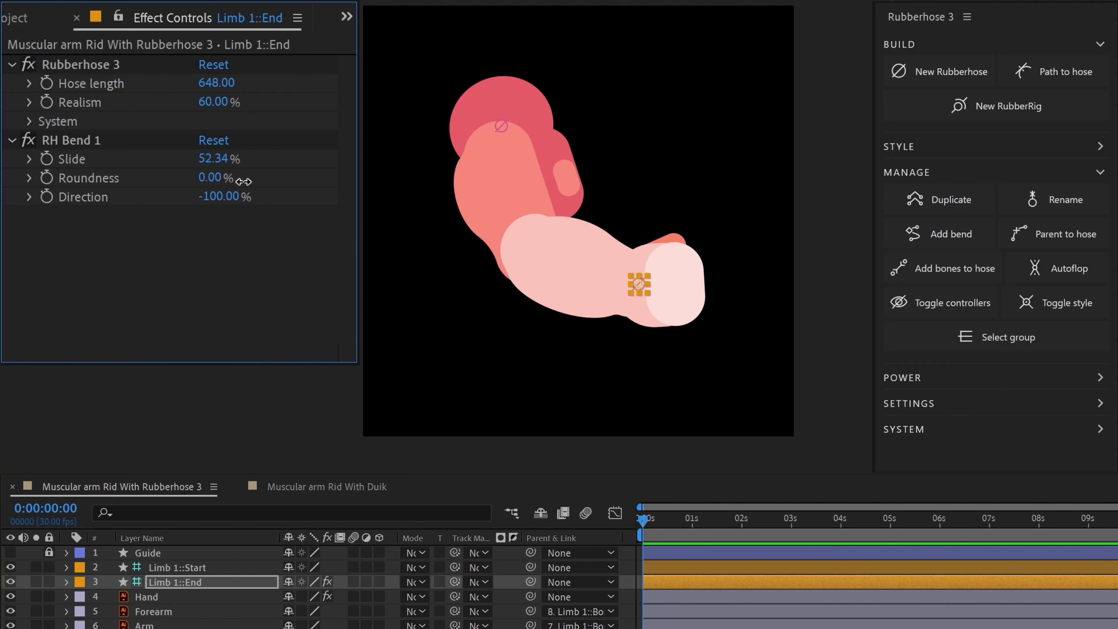
Try out other hose length and bend slide values on Limb 1::End and undo each change.
{"action": "left_click_drag", "start_coordinate": [224, 84], "coordinate": [337, 135]}
{"action": "key", "text": "ctrl+z"}
{"action": "left_click_drag", "start_coordinate": [216, 158], "coordinate": [302, 165]}
{"action": "key", "text": "ctrl+z"}
{"action": "left_click_drag", "start_coordinate": [228, 212], "coordinate": [264, 207]}
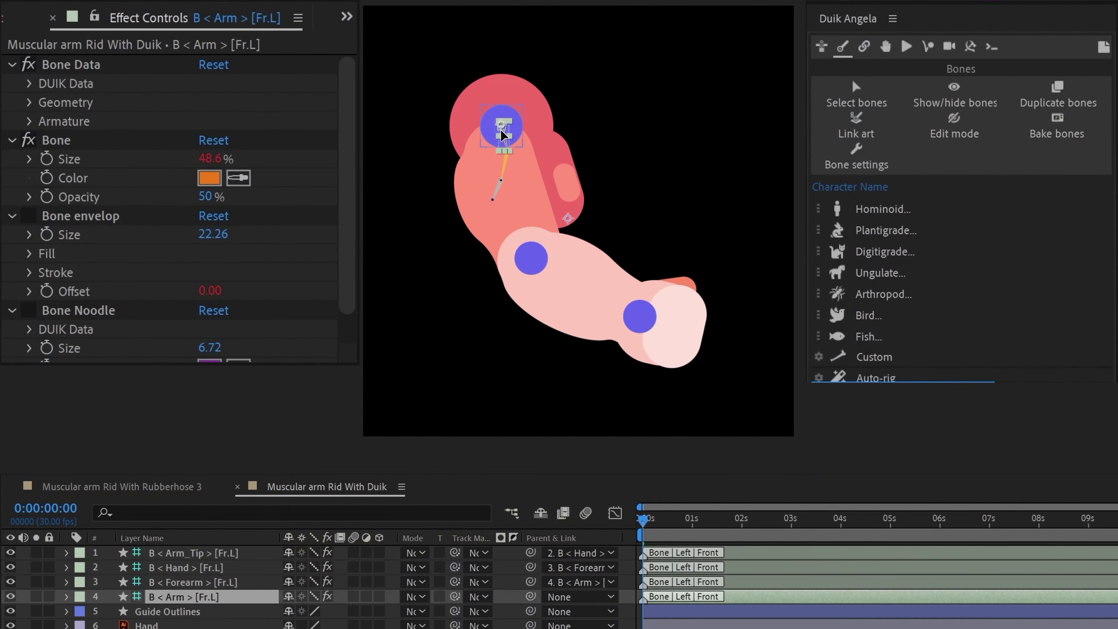
Position the Duik Forearm, Hand and Arm_Tip bones over the muscular arm's elbow, wrist and hand tip.
{"action": "left_click_drag", "start_coordinate": [506, 155], "coordinate": [530, 261]}
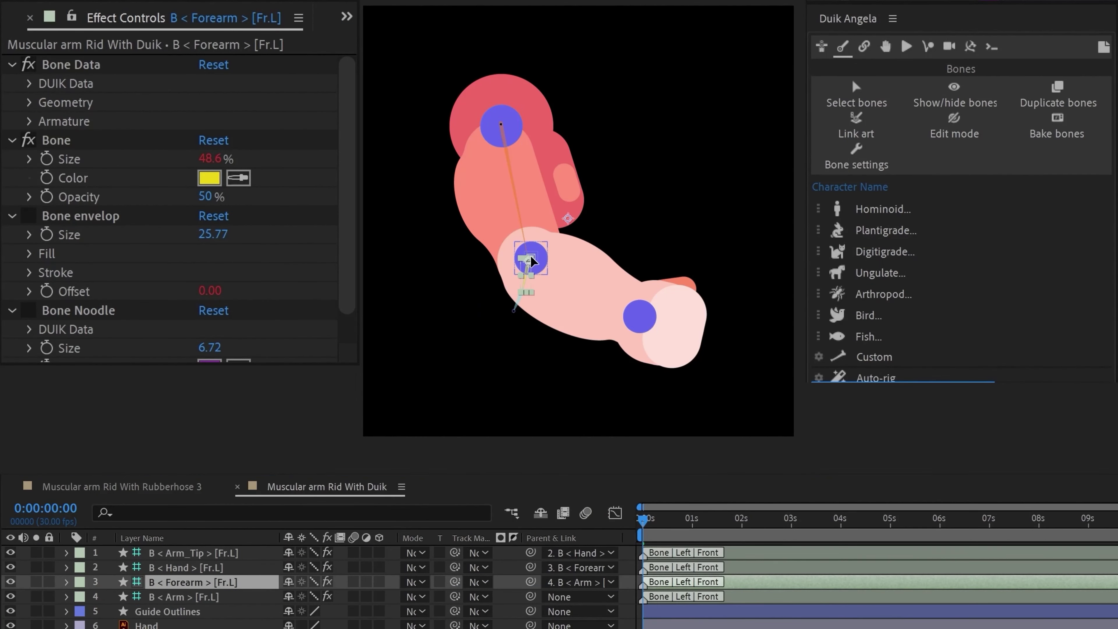
{"action": "scroll", "coordinate": [530, 261], "scroll_direction": "up", "scroll_amount": 2}
{"action": "left_click_drag", "start_coordinate": [381, 368], "coordinate": [387, 369]}
{"action": "scroll", "coordinate": [388, 369], "scroll_direction": "down", "scroll_amount": 1}
{"action": "left_click_drag", "start_coordinate": [461, 379], "coordinate": [378, 354]}
{"action": "left_click", "coordinate": [376, 354]}
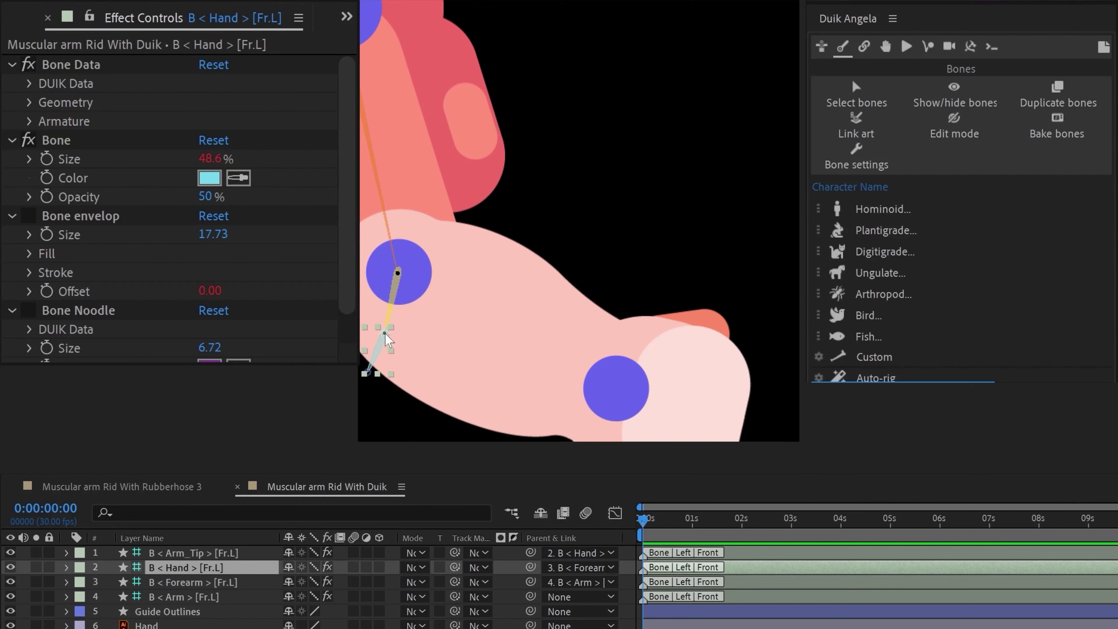
{"action": "left_click", "coordinate": [200, 554]}
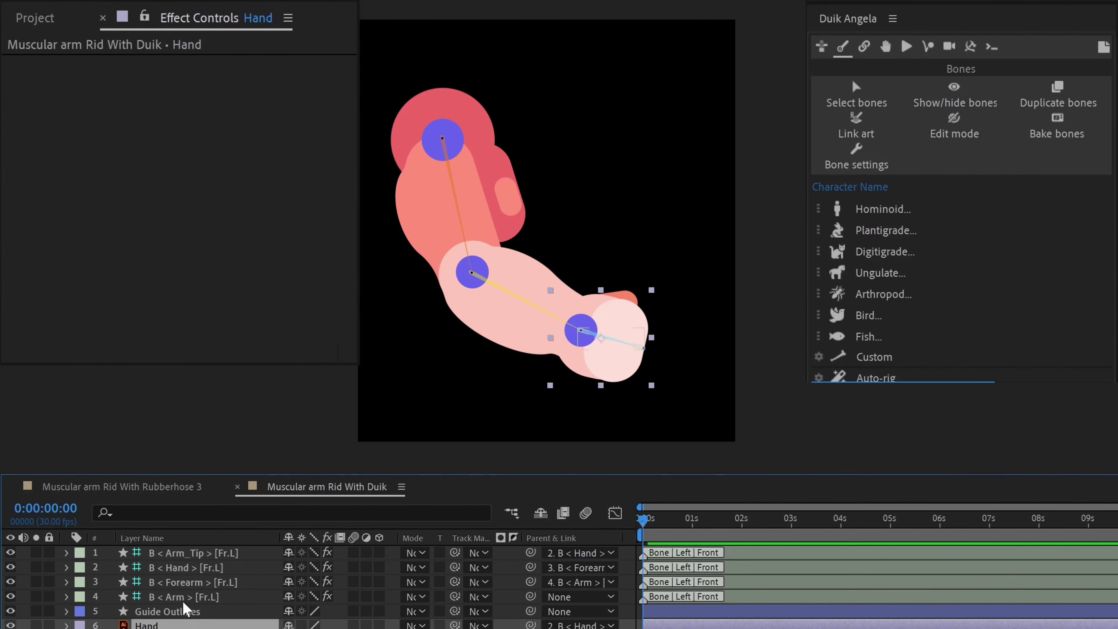
Auto-rig all four arm bones and move the hand controller to bend the muscular arm.
{"action": "left_click", "coordinate": [856, 95]}
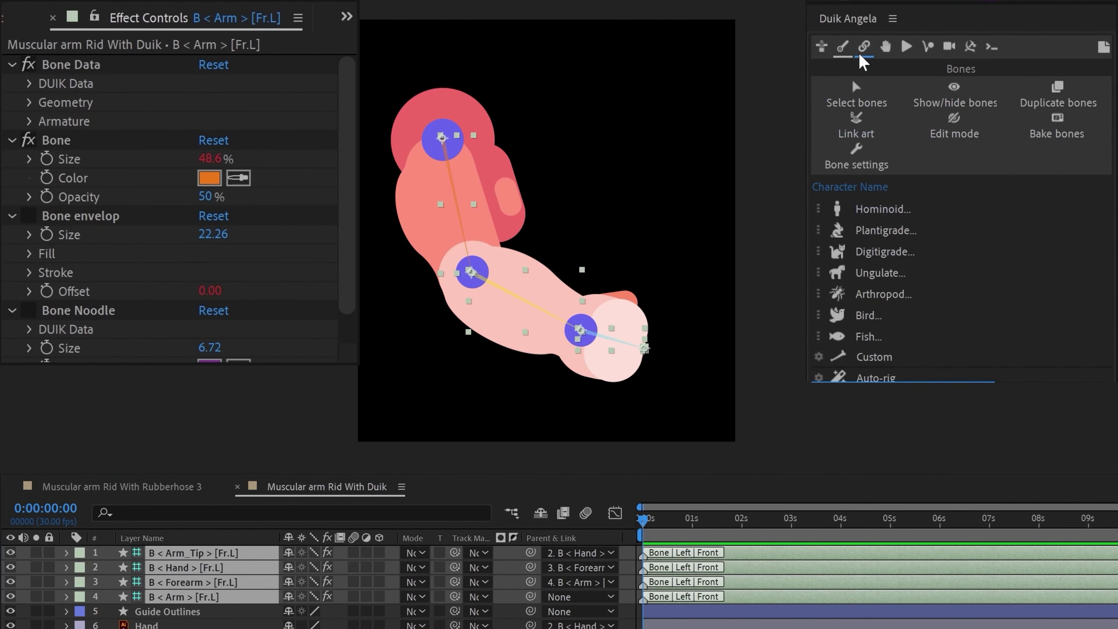
{"action": "left_click", "coordinate": [821, 46]}
{"action": "left_click", "coordinate": [875, 372]}
{"action": "left_click_drag", "start_coordinate": [591, 223], "coordinate": [548, 312]}
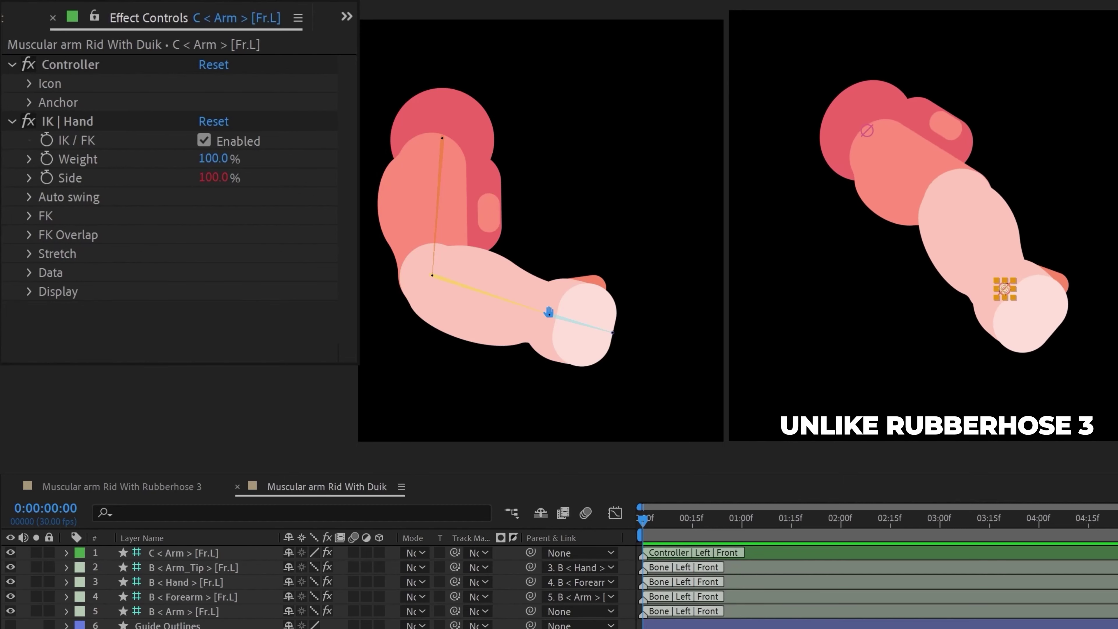
Set the Side value of the arm controller's IK | Hand effect to 76%.
{"action": "left_click", "coordinate": [548, 312]}
{"action": "left_click_drag", "start_coordinate": [239, 188], "coordinate": [214, 198]}
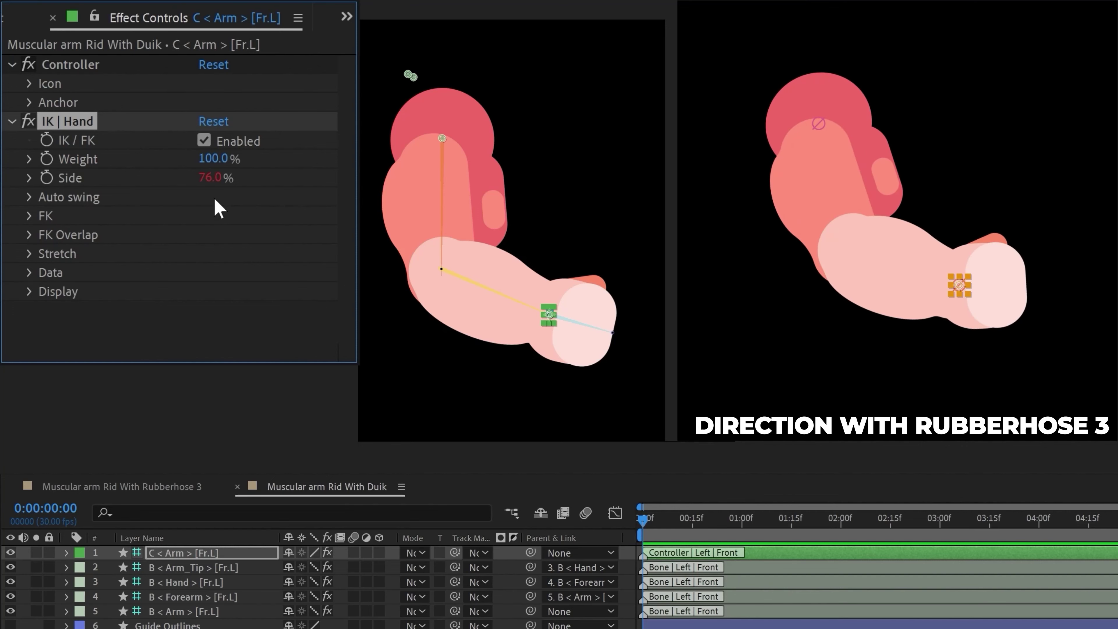
{"action": "left_click", "coordinate": [214, 198]}
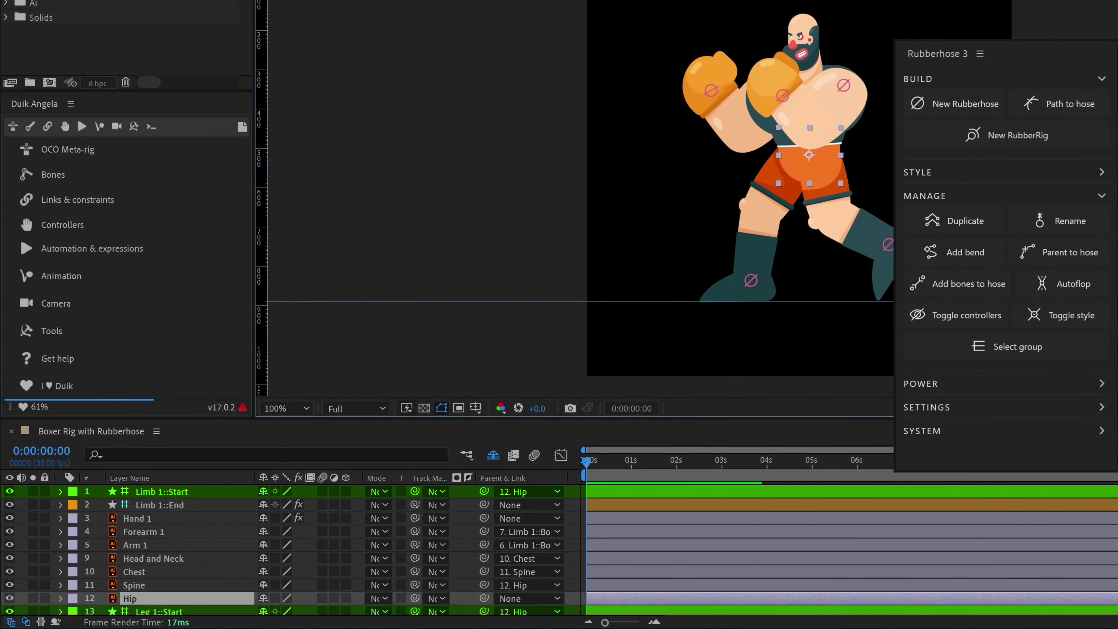
Move the Hip layer in the Rubberhose boxer rig to shift the body over its limbs.
{"action": "mouse_move", "coordinate": [807, 170]}
{"action": "left_mouse_down"}
{"action": "mouse_move", "coordinate": [824, 154]}
{"action": "mouse_move", "coordinate": [791, 171]}
{"action": "mouse_move", "coordinate": [793, 161]}
{"action": "left_mouse_up"}
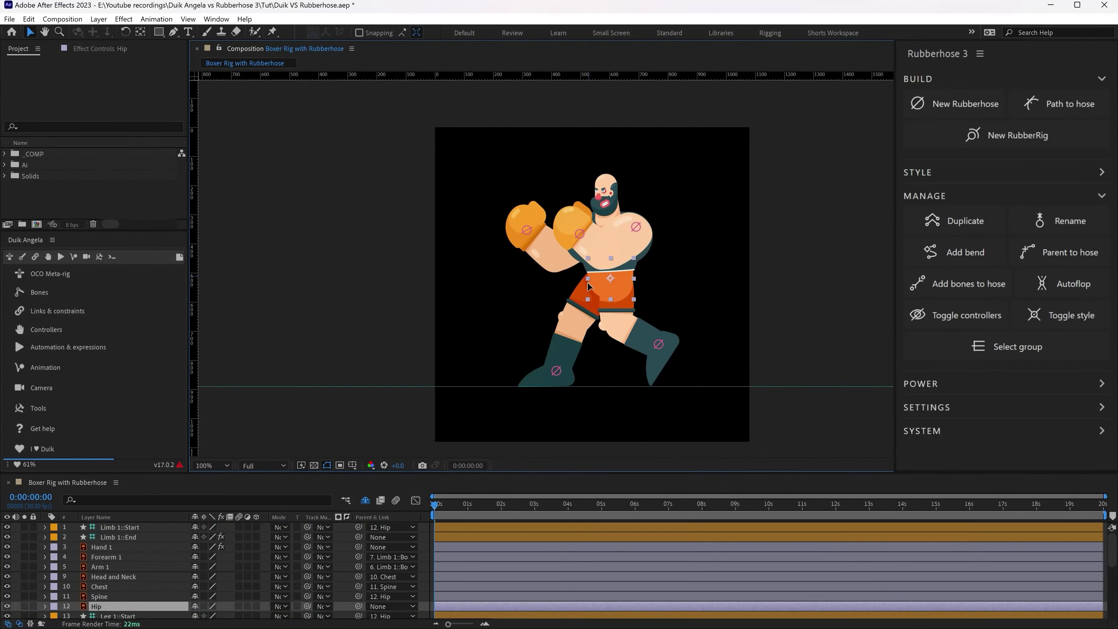
{"action": "left_click_drag", "start_coordinate": [589, 286], "coordinate": [580, 294]}
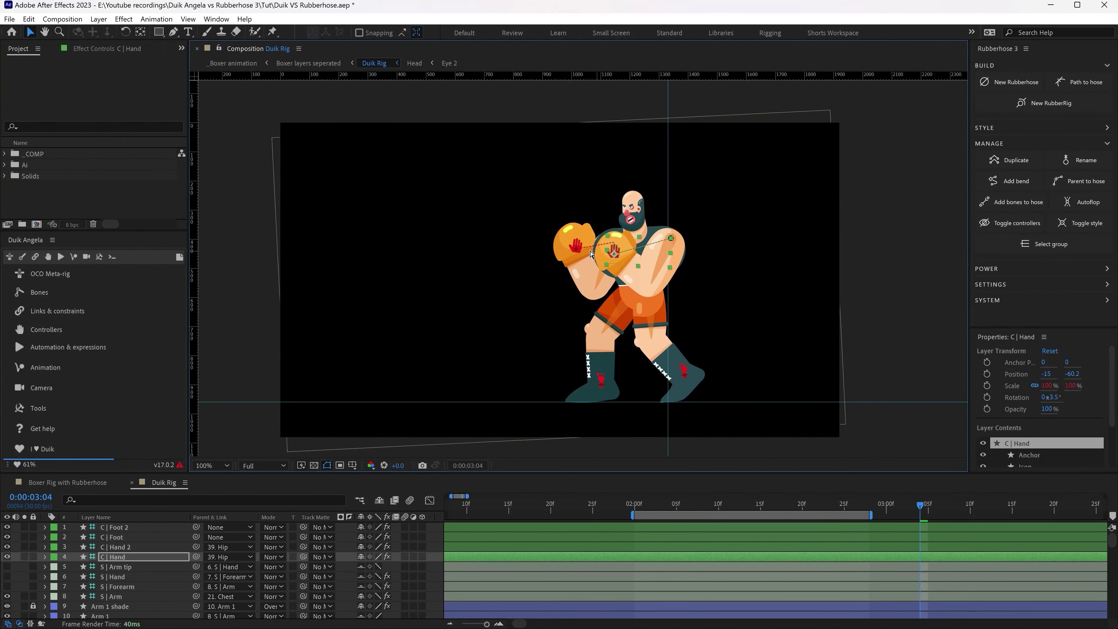
In the Duik Rig composition, try posing the boxer by moving the hand controllers, both foot controllers and the hip.
{"action": "left_click", "coordinate": [565, 254]}
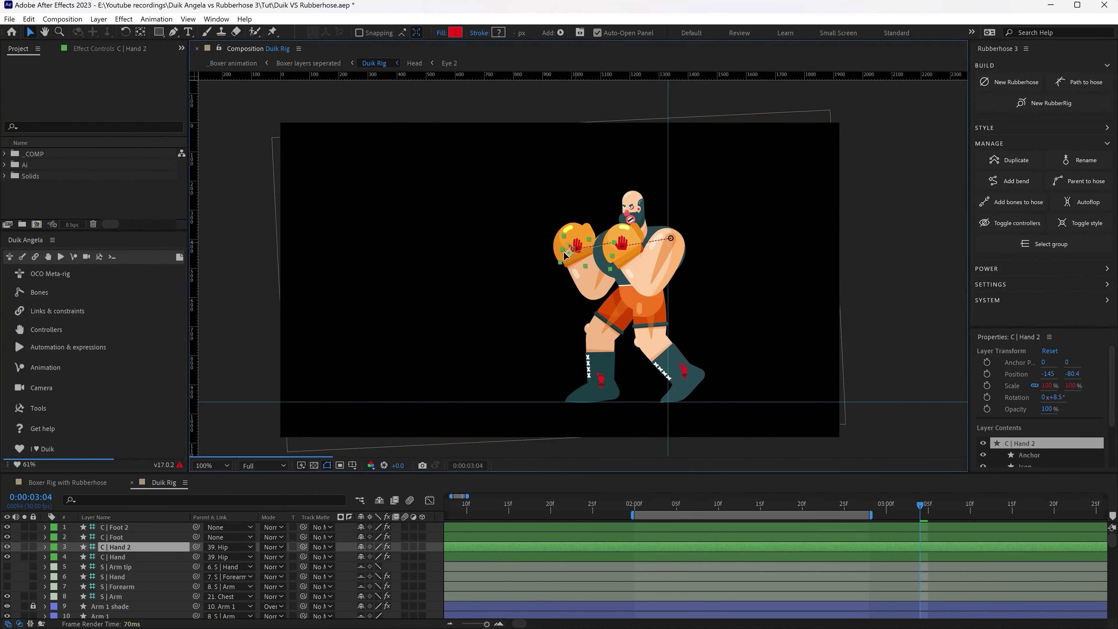
{"action": "left_click_drag", "start_coordinate": [597, 368], "coordinate": [574, 363]}
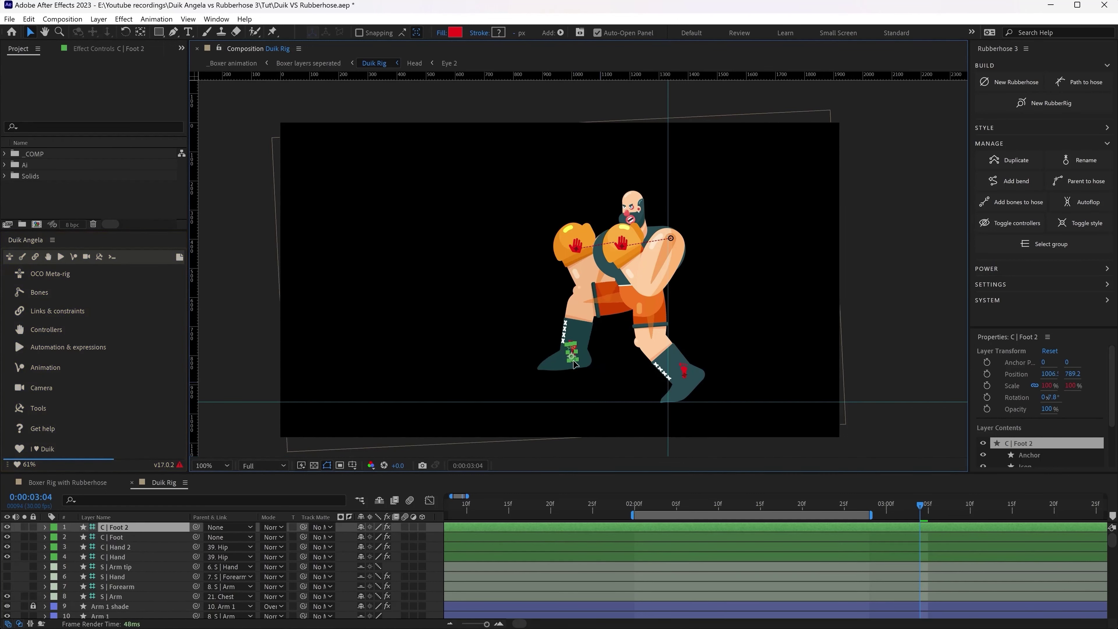
{"action": "left_click_drag", "start_coordinate": [685, 374], "coordinate": [704, 351]}
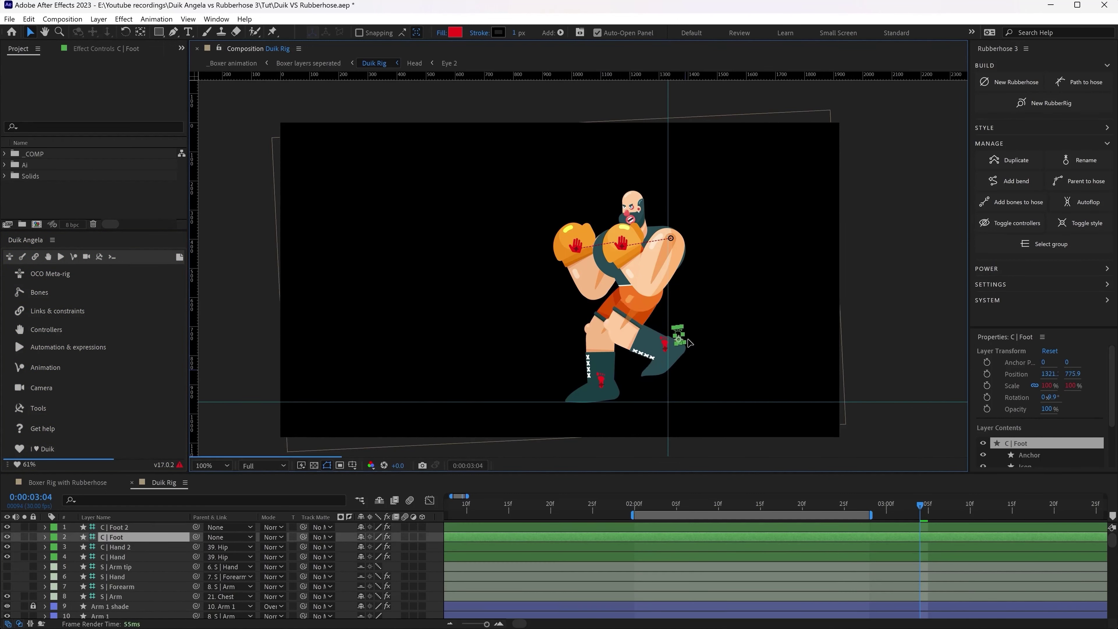
{"action": "left_click_drag", "start_coordinate": [642, 314], "coordinate": [625, 288]}
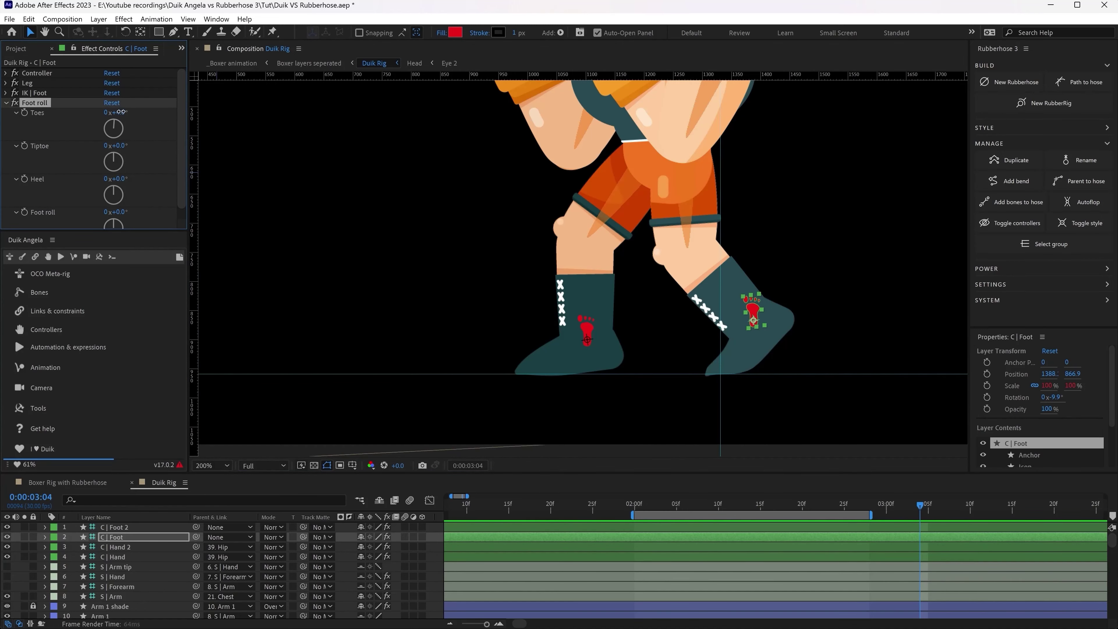
Set Toes to -76° in the C | Foot controller's Foot roll effect, and try Tiptoe, Heel and Foot roll, undoing Tiptoe and Heel.
{"action": "left_click_drag", "start_coordinate": [142, 113], "coordinate": [91, 113]}
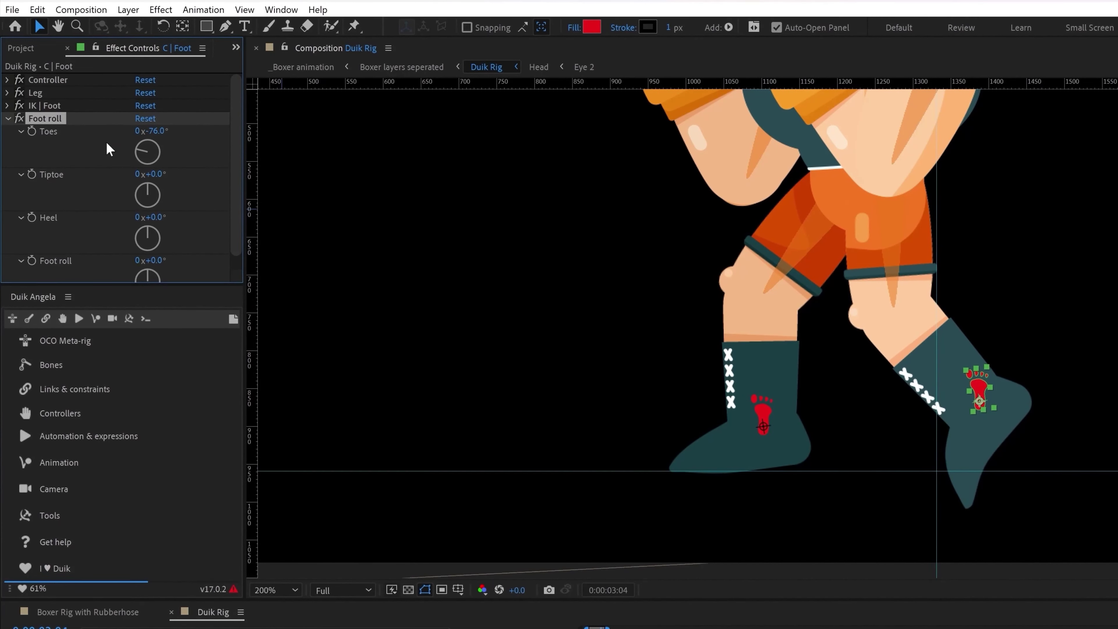
{"action": "left_click_drag", "start_coordinate": [160, 173], "coordinate": [155, 174]}
{"action": "key", "text": "ctrl+z"}
{"action": "left_click_drag", "start_coordinate": [159, 216], "coordinate": [135, 212]}
{"action": "key", "text": "ctrl+z"}
{"action": "left_click_drag", "start_coordinate": [159, 262], "coordinate": [171, 261]}
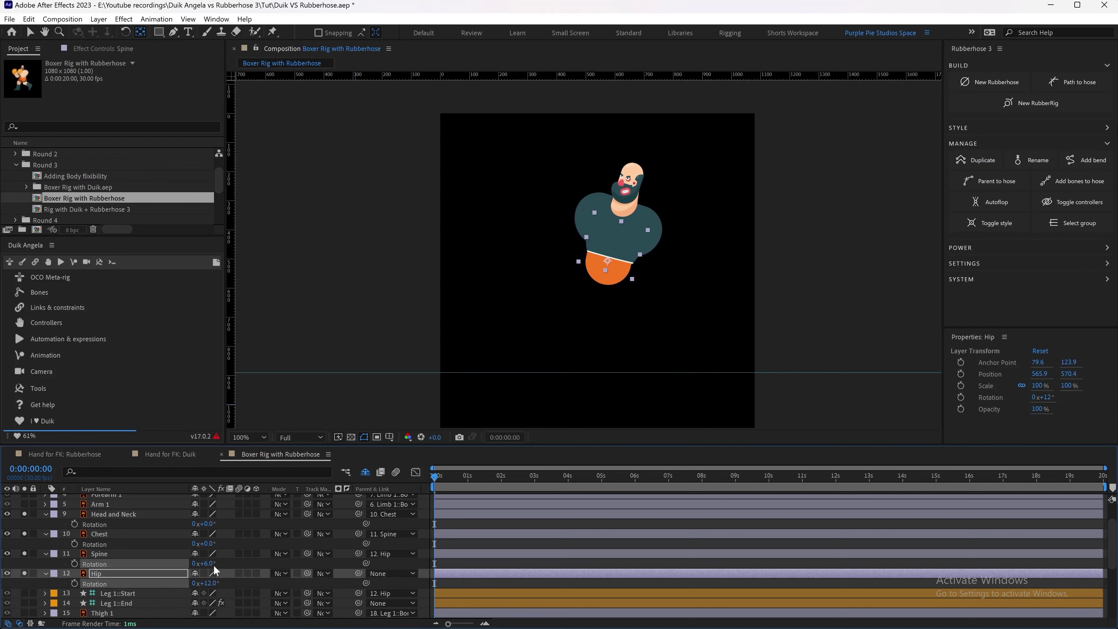
Rotate the Chest layer and the Head and Neck layer to bend the Rubberhose boxer's upper body.
{"action": "left_click_drag", "start_coordinate": [209, 545], "coordinate": [212, 545]}
{"action": "left_click_drag", "start_coordinate": [210, 525], "coordinate": [213, 526]}
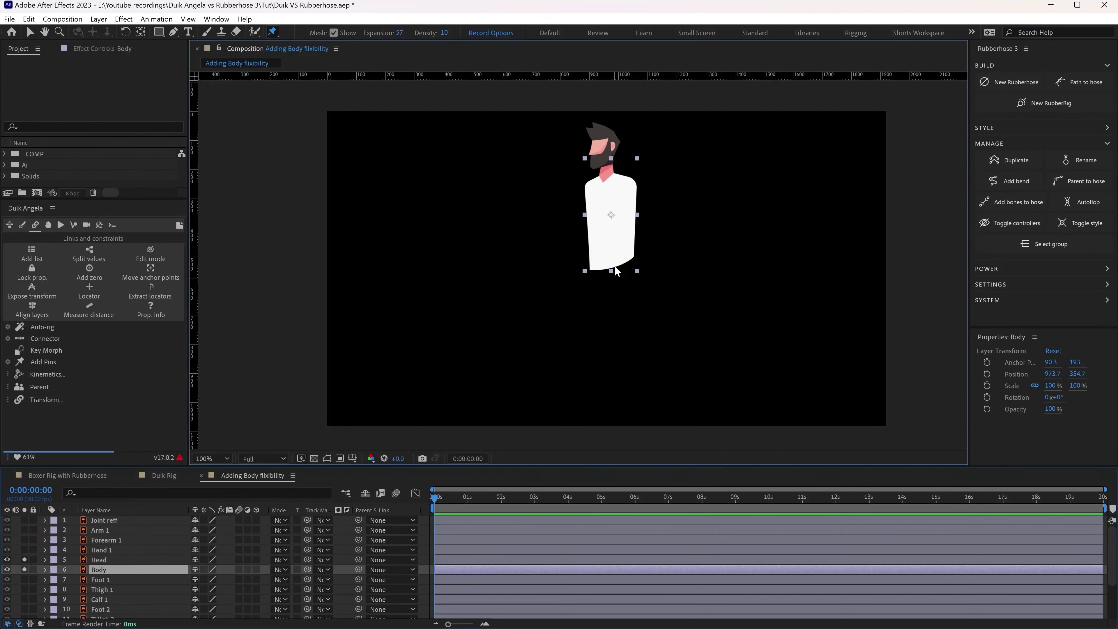
Place five puppet pins up the Body layer from waist to head and add Duik pin layers to control them.
{"action": "left_click", "coordinate": [614, 265]}
{"action": "left_click", "coordinate": [613, 238]}
{"action": "left_click", "coordinate": [613, 205]}
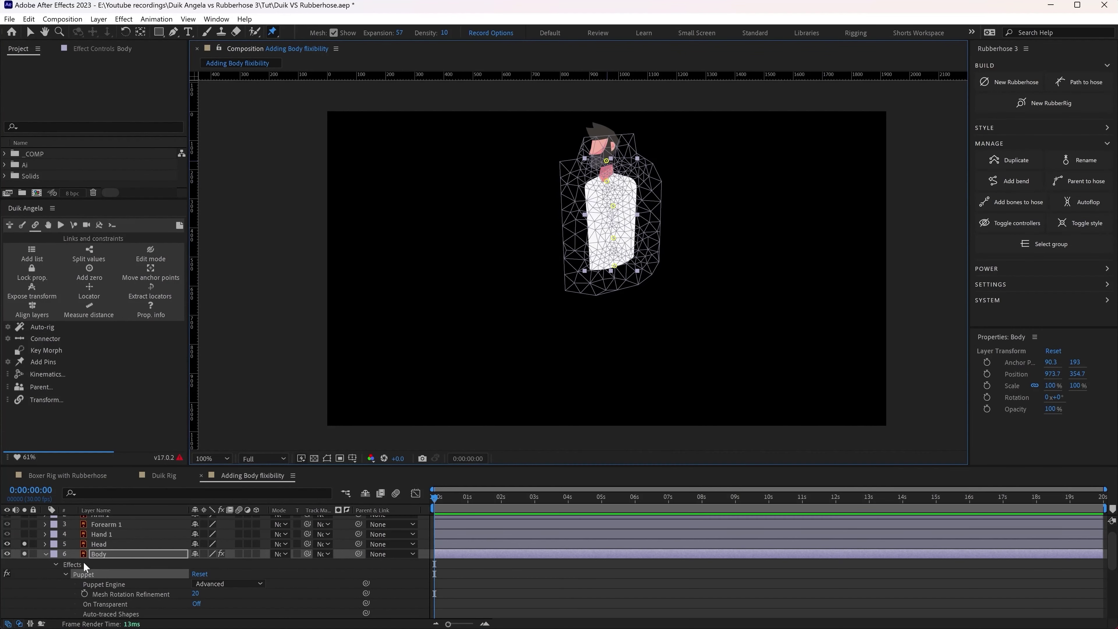
{"action": "left_click", "coordinate": [89, 574]}
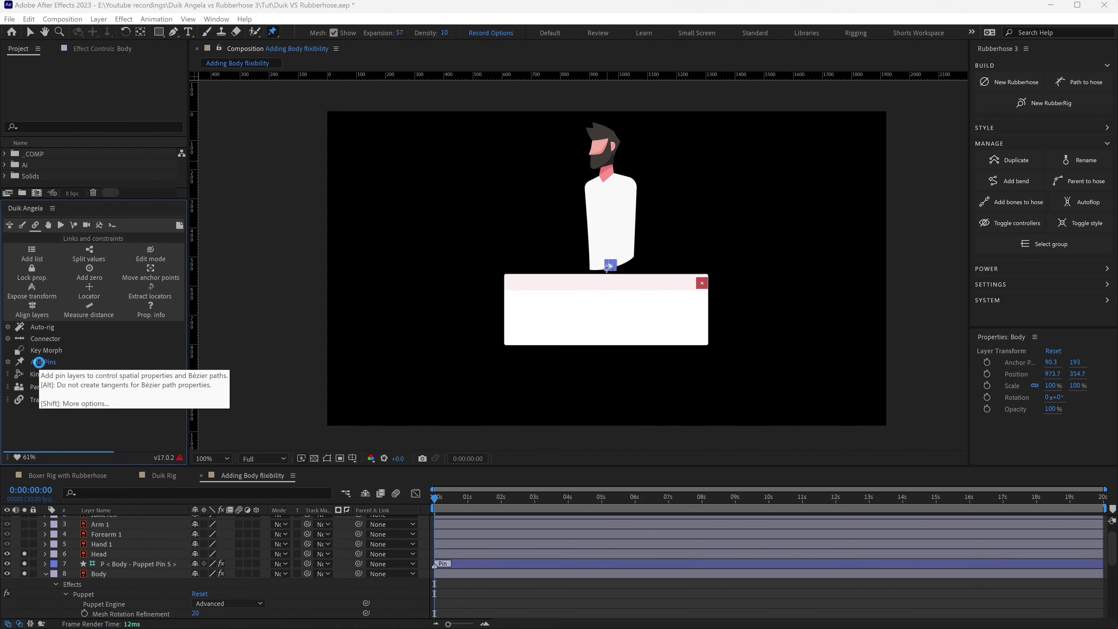
Rename the five body pin layers from the lowest upwards as Waist, Spine, Chest, Neck and Head.
{"action": "left_click", "coordinate": [105, 595]}
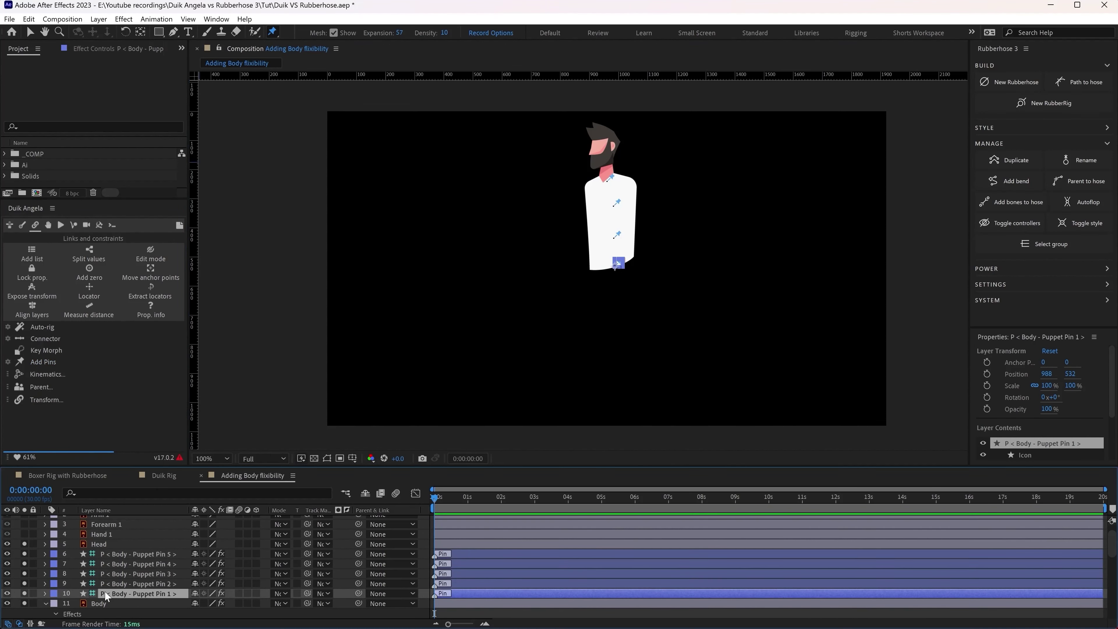
{"action": "key", "text": "ctrl+Up"}
{"action": "key", "text": "Return"}
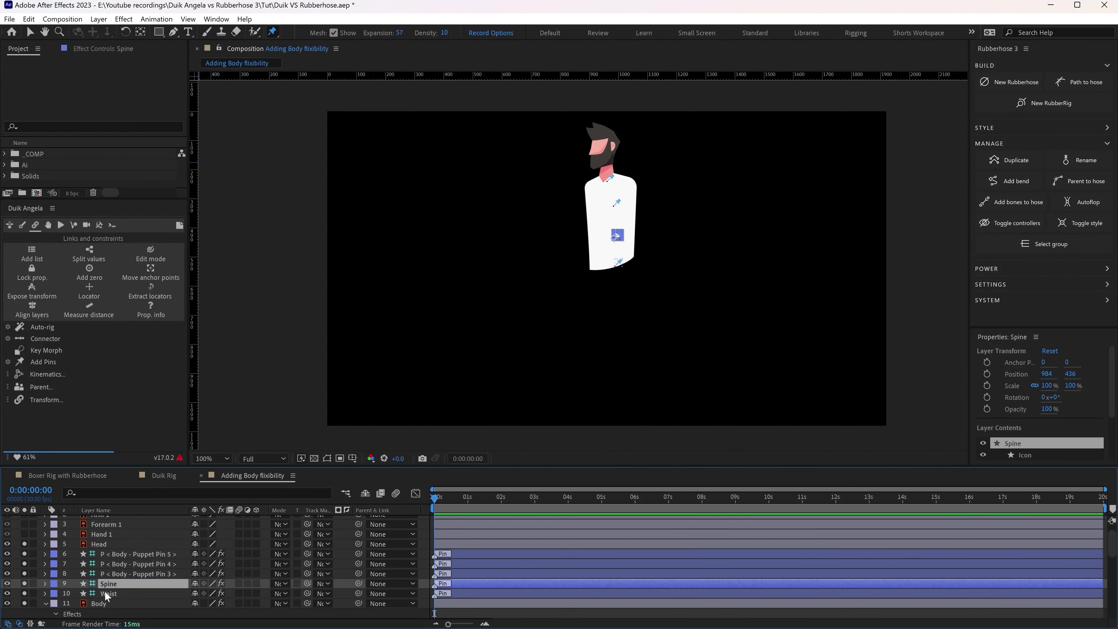
{"action": "key", "text": "shift+Tab"}
{"action": "type", "text": "Chest"}
{"action": "key", "text": "shift+Tab"}
{"action": "type", "text": "Neck"}
{"action": "key", "text": "shift+Tab"}
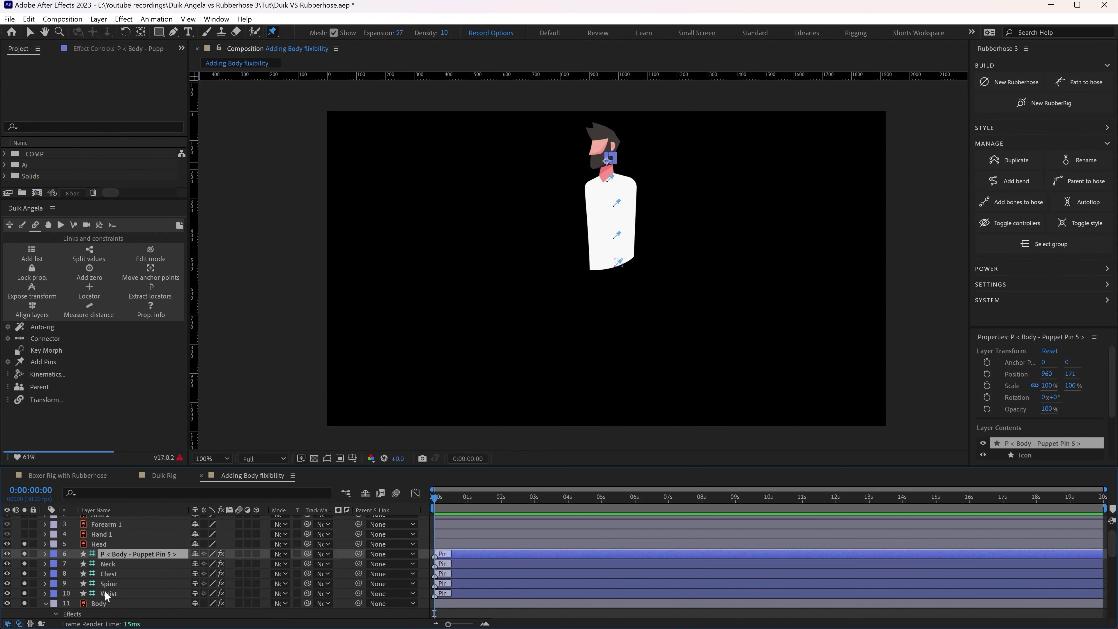
{"action": "key", "text": "Return"}
Parent the Head artwork to the Head pin and chain each body pin to the pin below it.
{"action": "left_click_drag", "start_coordinate": [359, 544], "coordinate": [351, 553]}
{"action": "left_click_drag", "start_coordinate": [358, 554], "coordinate": [348, 576]}
{"action": "left_click_drag", "start_coordinate": [544, 574], "coordinate": [544, 575]}
{"action": "left_click", "coordinate": [176, 573]}
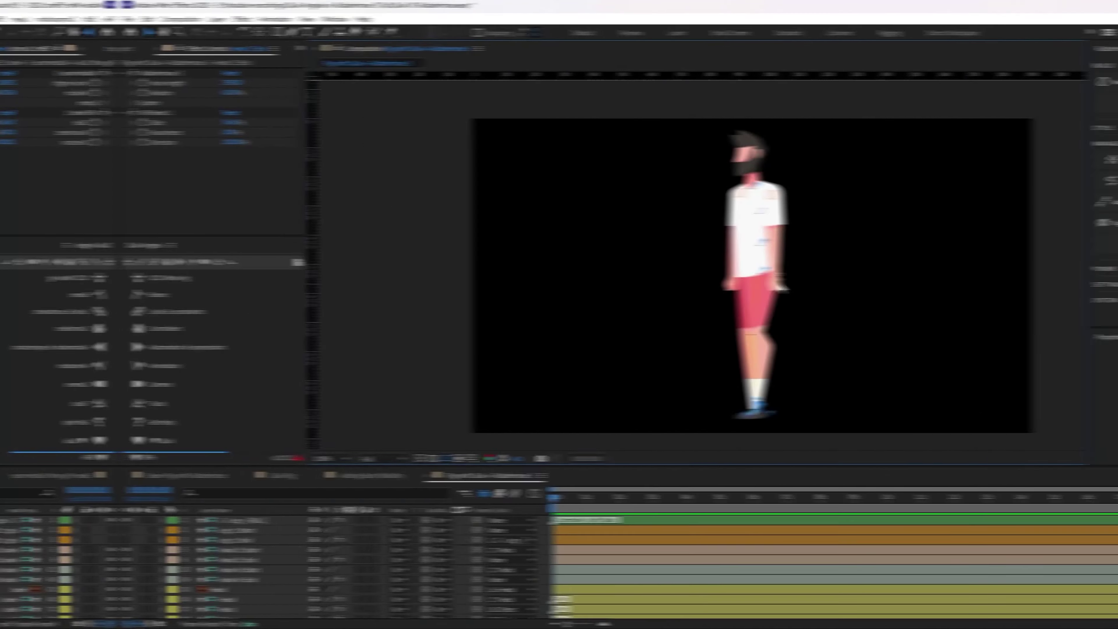
Try posing both arms with the hand controllers and setting Hand 3::End's bend direction to 54%, and undo the changes.
{"action": "left_click_drag", "start_coordinate": [669, 317], "coordinate": [678, 257]}
{"action": "left_click", "coordinate": [614, 286]}
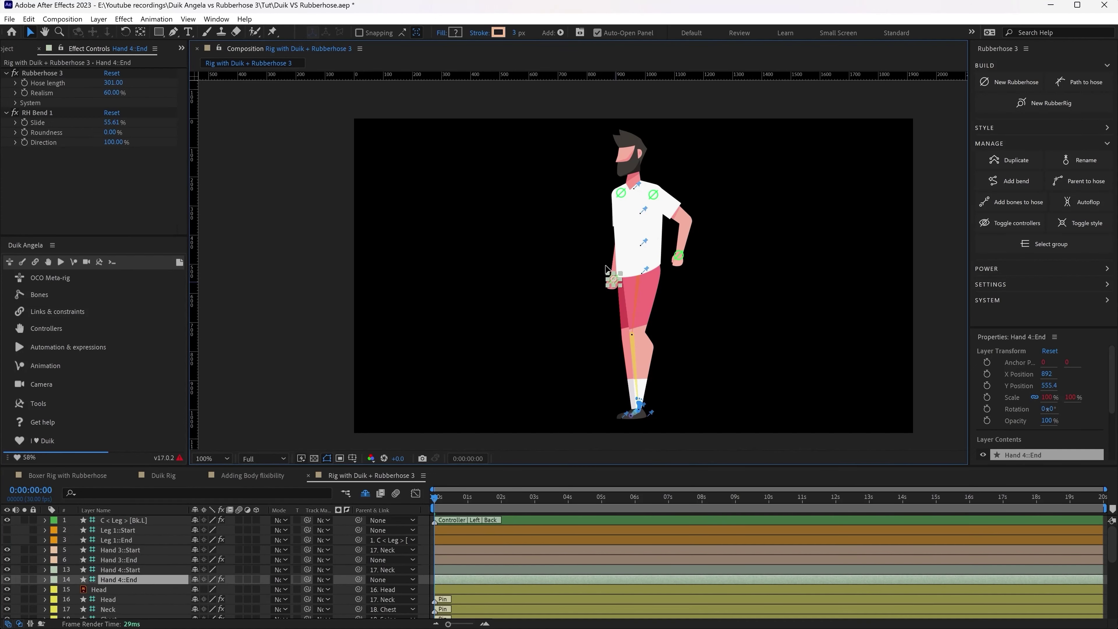
{"action": "left_click", "coordinate": [679, 255]}
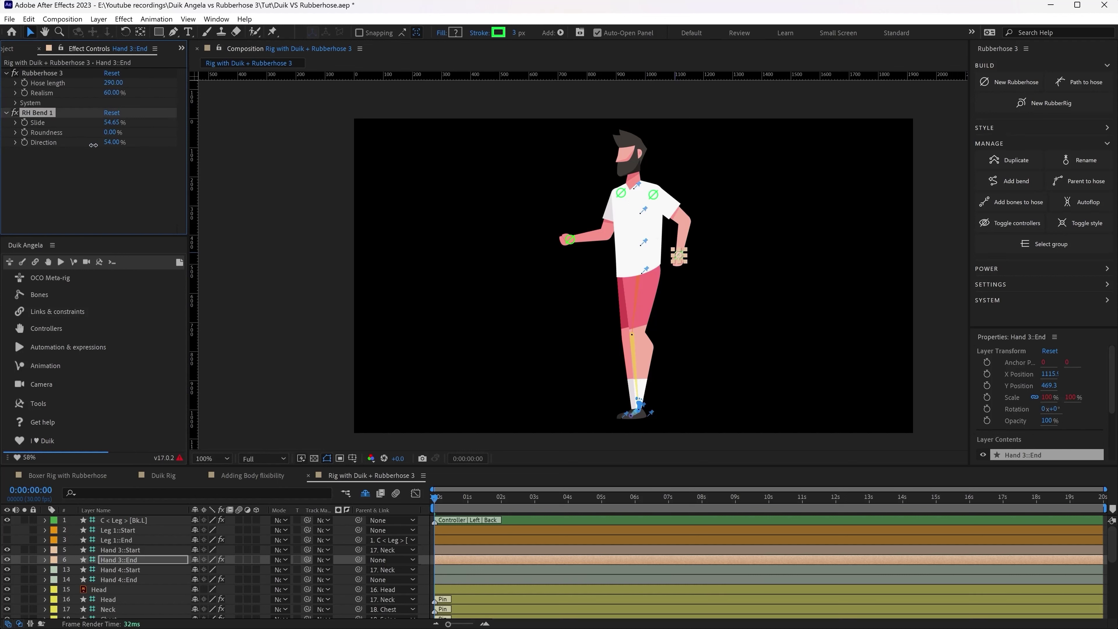
{"action": "key", "text": "ctrl+z"}
Add Autoflop to the Hand 3::End controller.
{"action": "left_click", "coordinate": [626, 264]}
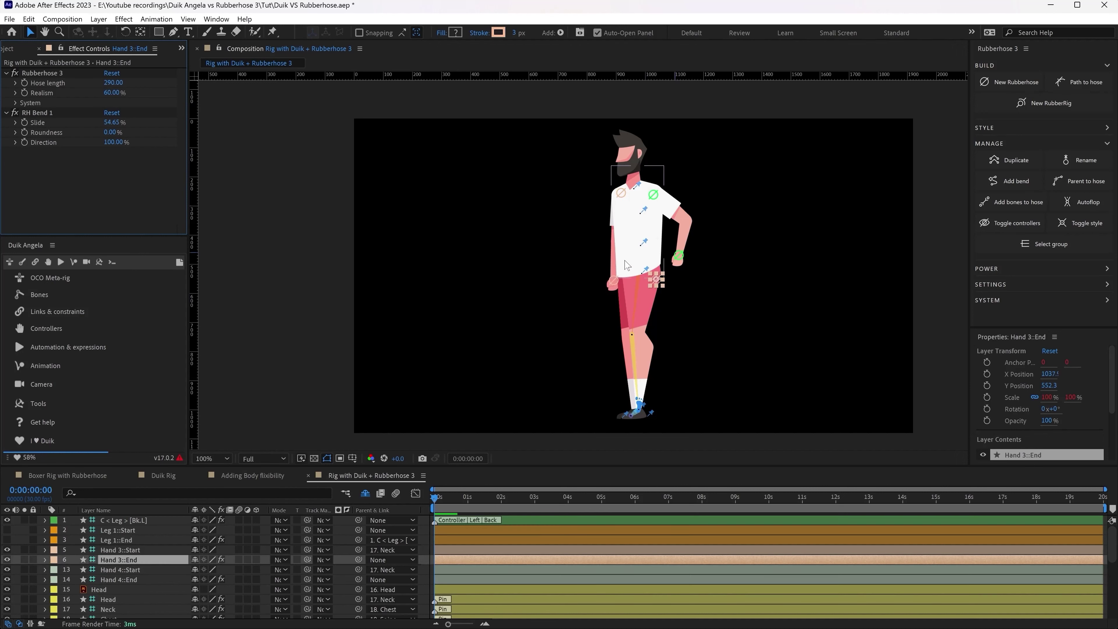
{"action": "left_click", "coordinate": [1083, 202]}
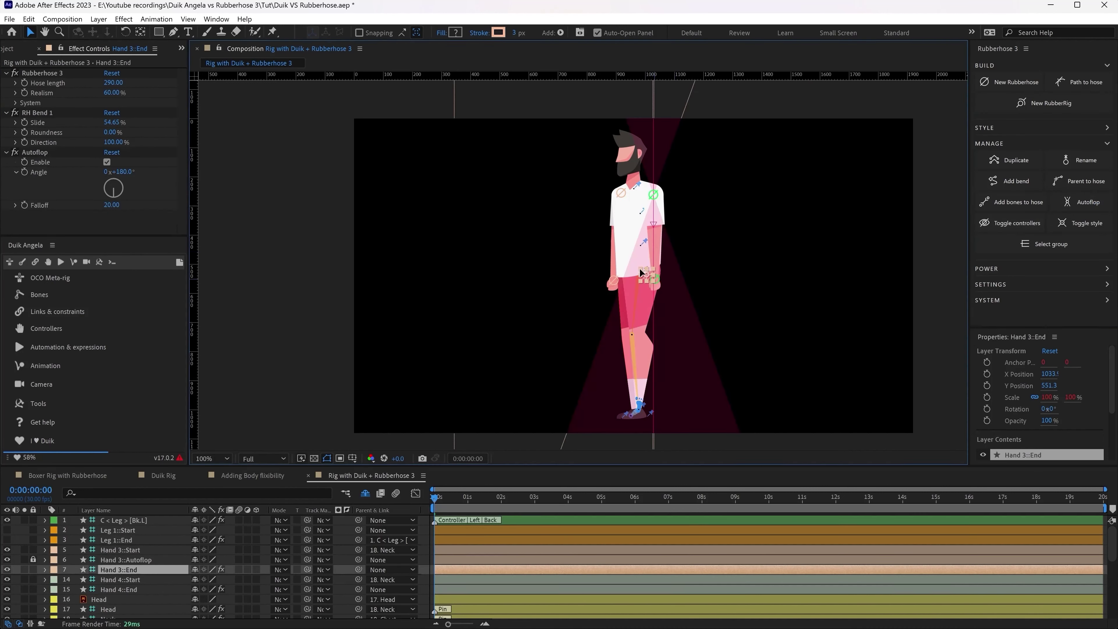